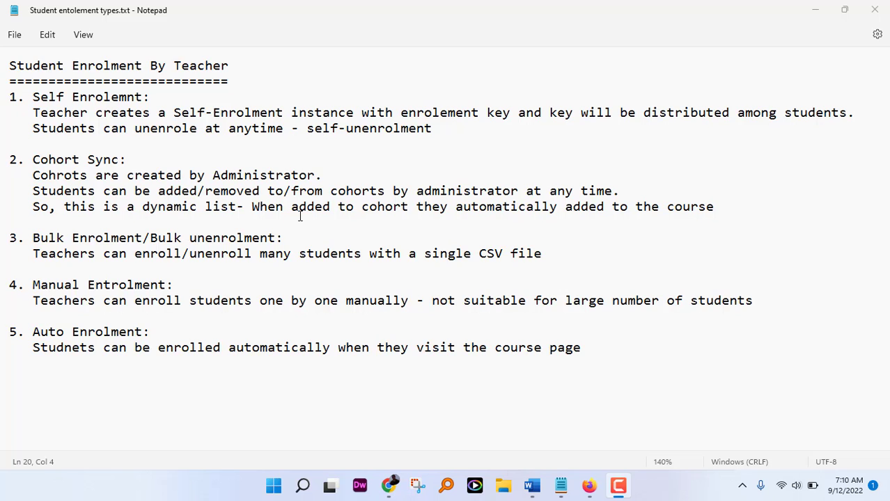
# Step: Minimize the enrolment notes and open the COMPUTER NETWORKS course from My courses
pyautogui.click(821, 14)
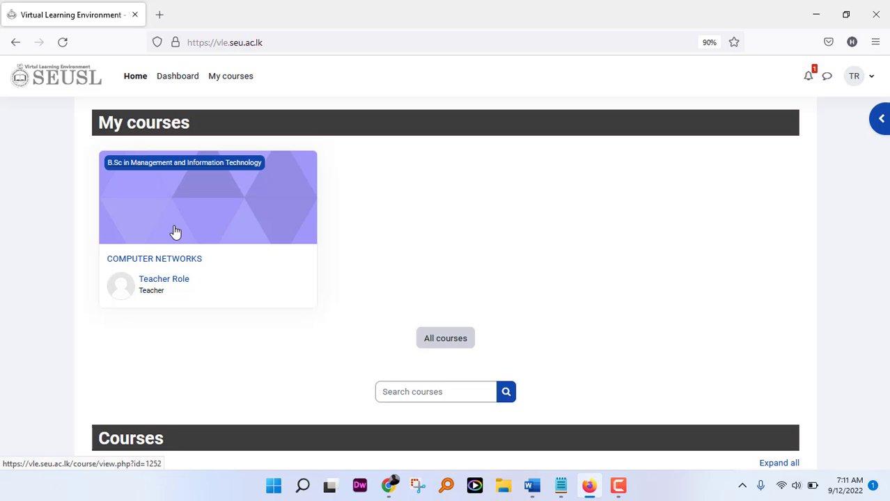
pyautogui.tripleClick(175, 264)
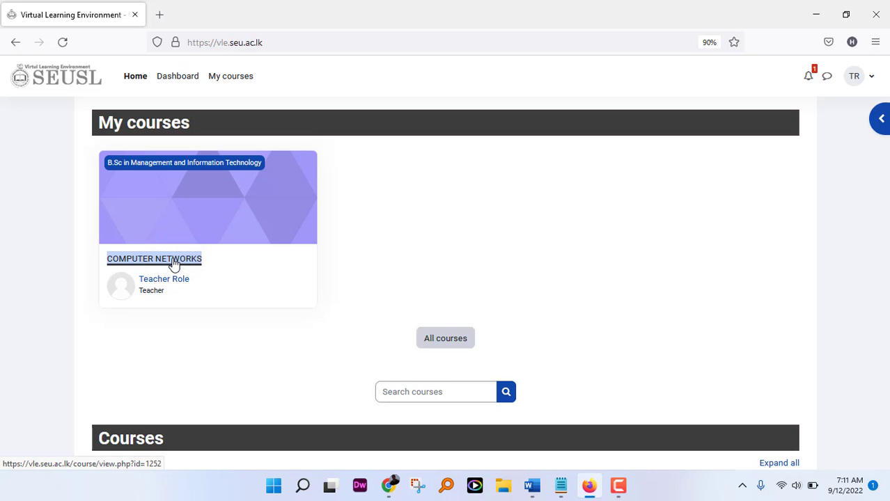
pyautogui.moveTo(174, 265); pyautogui.dragTo(151, 271)
pyautogui.click(154, 263)
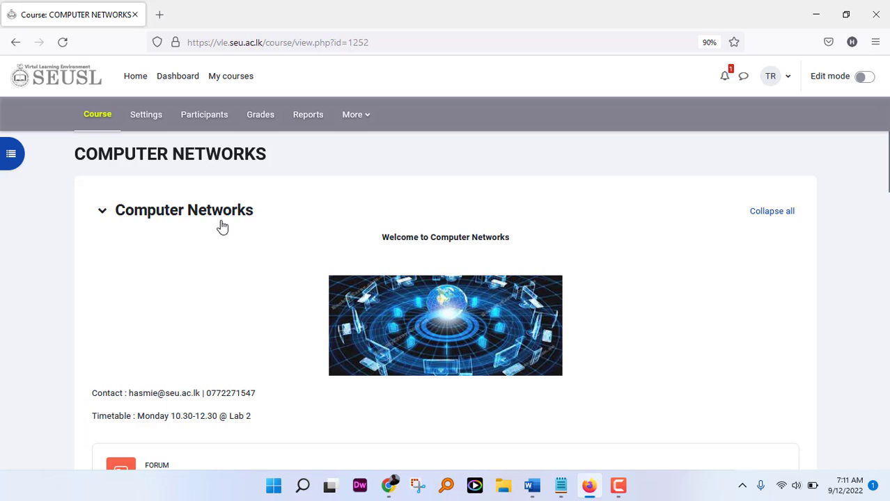
# Step: Go to Participants and switch to the Enrolment methods page from the Enrolled users menu
pyautogui.click(200, 123)
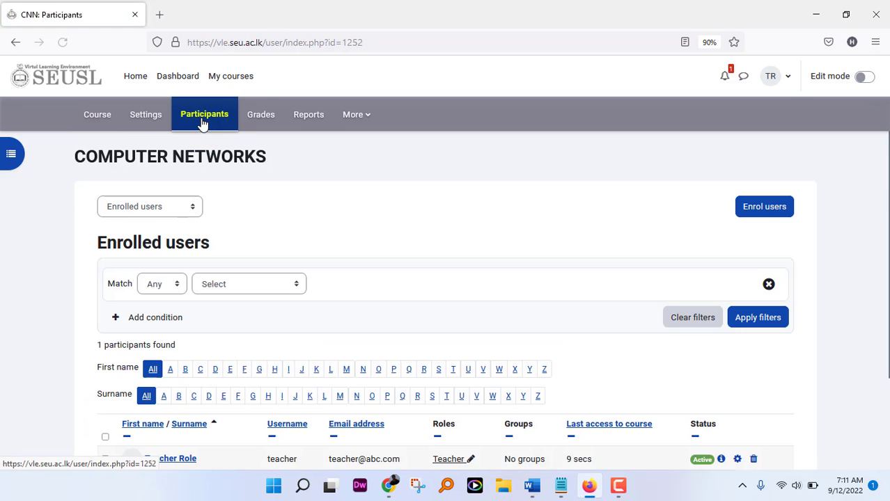
pyautogui.scroll(-3, 246, 250)
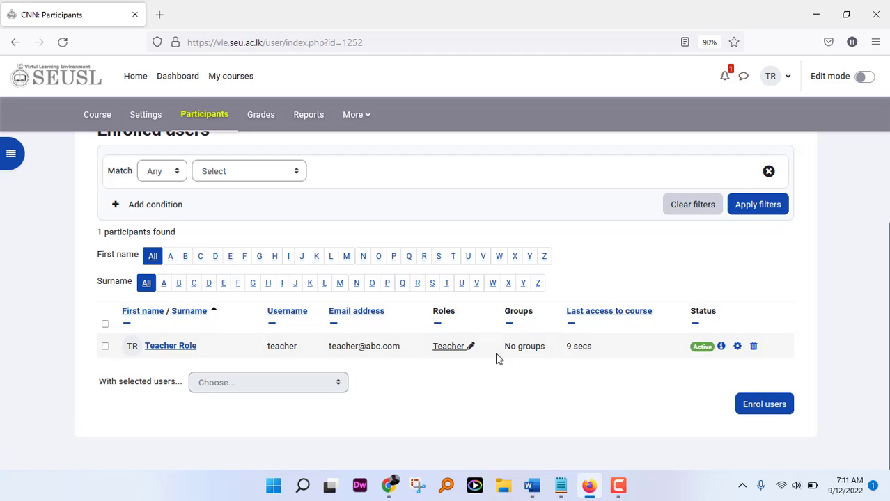
pyautogui.scroll(2, 281, 295)
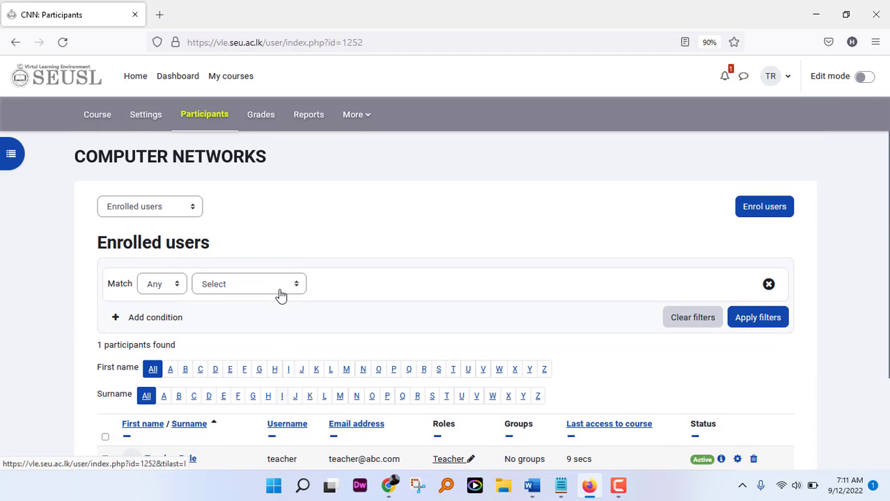
pyautogui.click(193, 209)
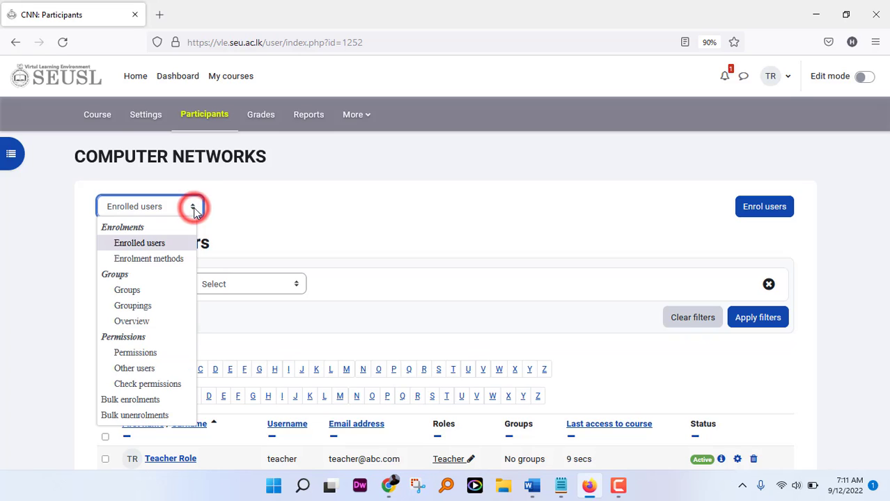
pyautogui.click(168, 259)
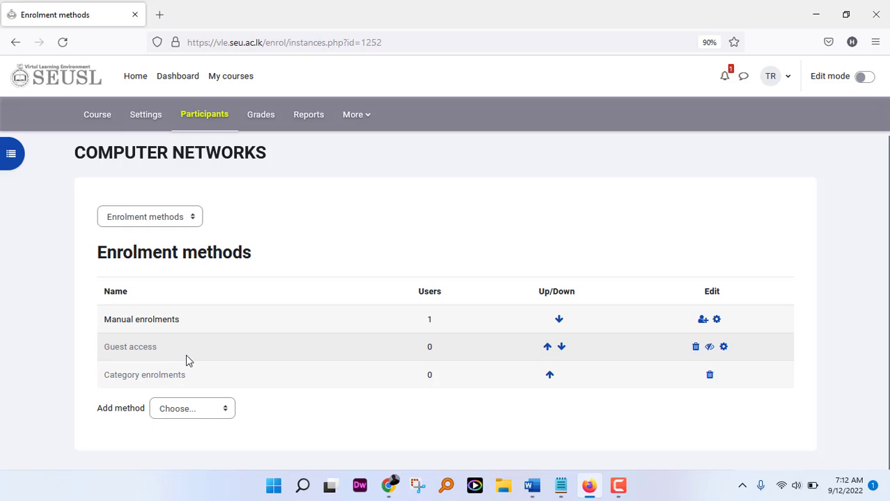
# Step: Start a Self enrolment method and name the instance 2020/2021
pyautogui.click(224, 408)
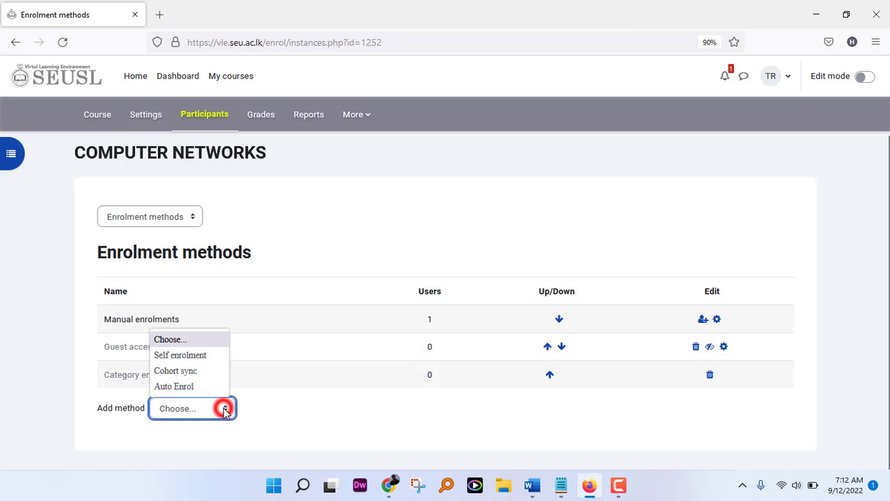
pyautogui.click(202, 358)
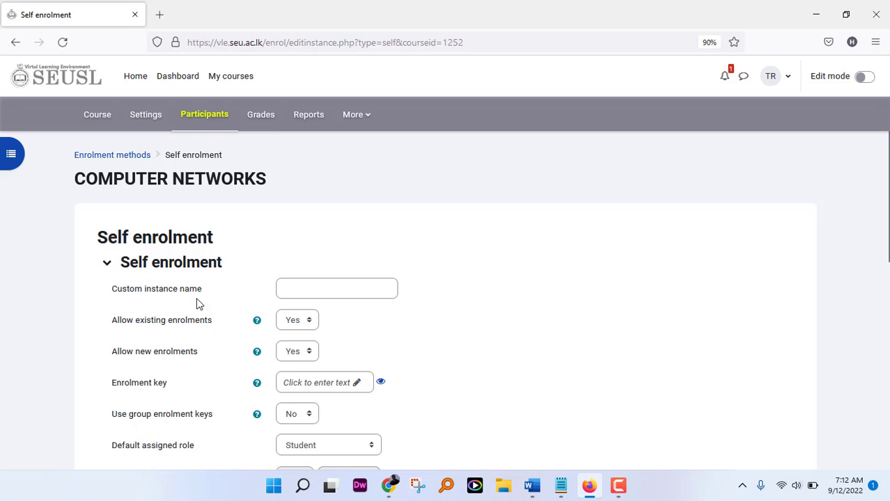
pyautogui.click(299, 288)
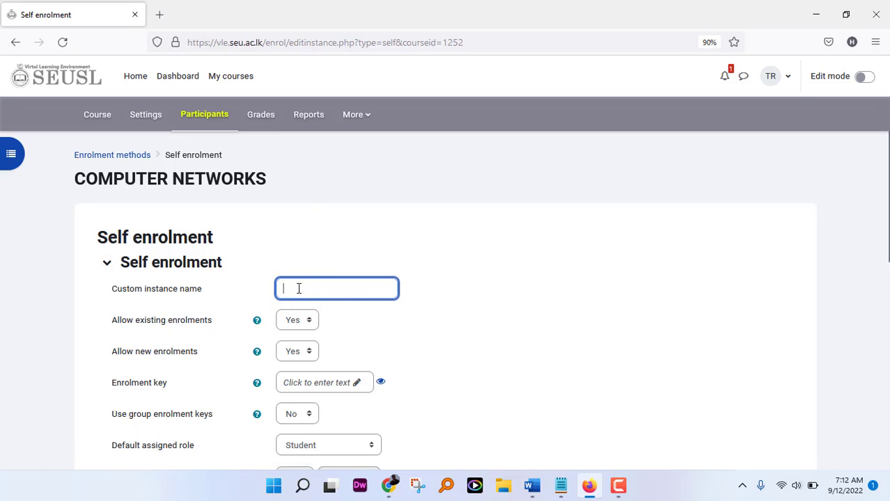
pyautogui.write('2020/2021')
pyautogui.scroll(-2, 342, 294)
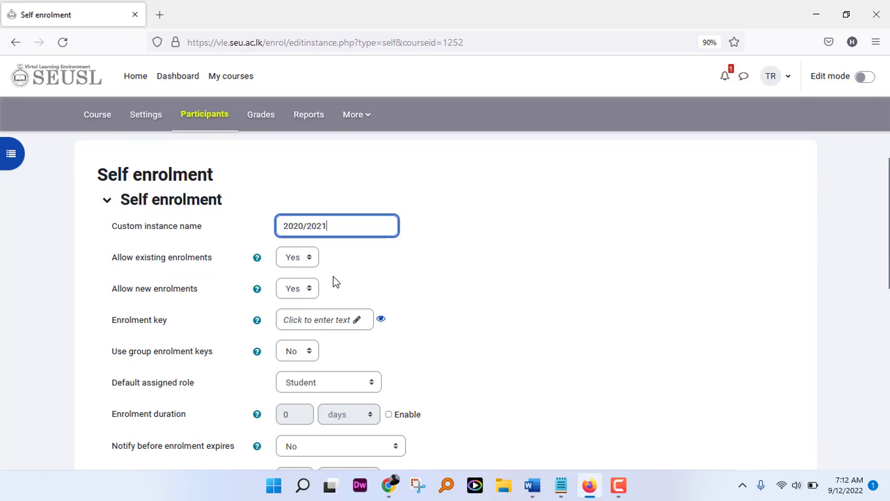
pyautogui.scroll(-2, 361, 336)
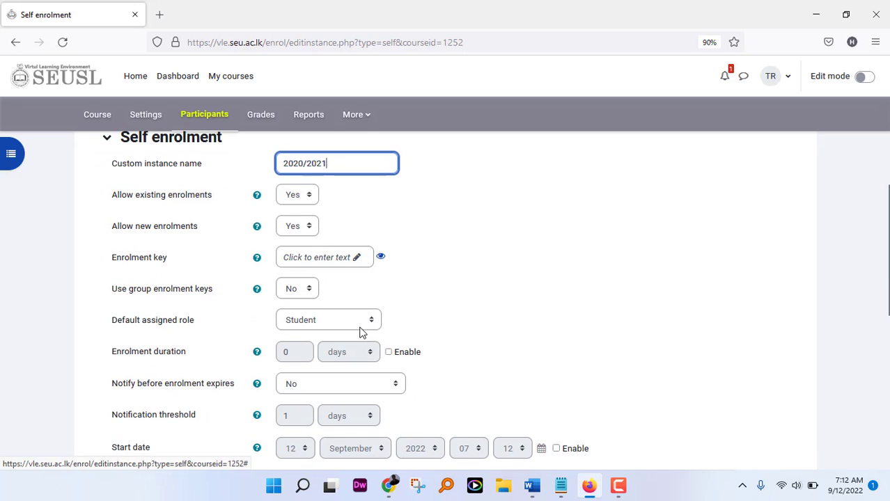
# Step: Set an enrolment key for the method, reveal it and copy it
pyautogui.click(357, 258)
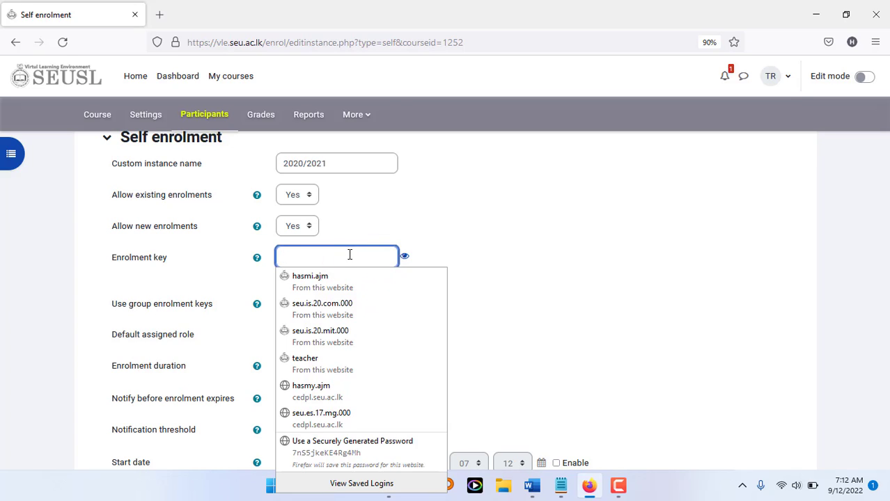
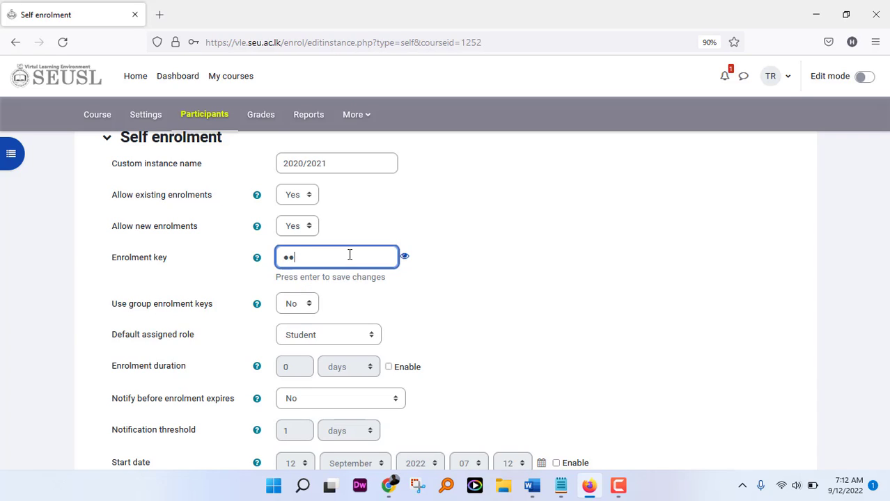
pyautogui.click(405, 257)
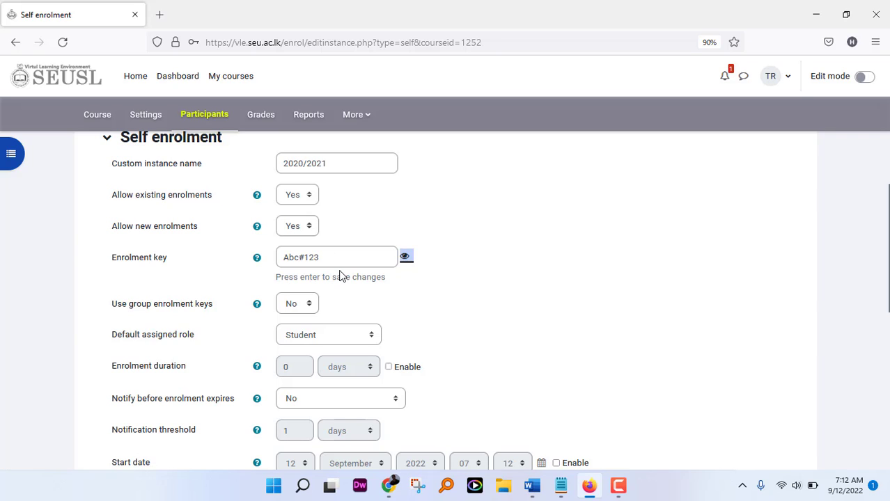
pyautogui.moveTo(324, 258); pyautogui.dragTo(300, 258)
pyautogui.rightClick(299, 258)
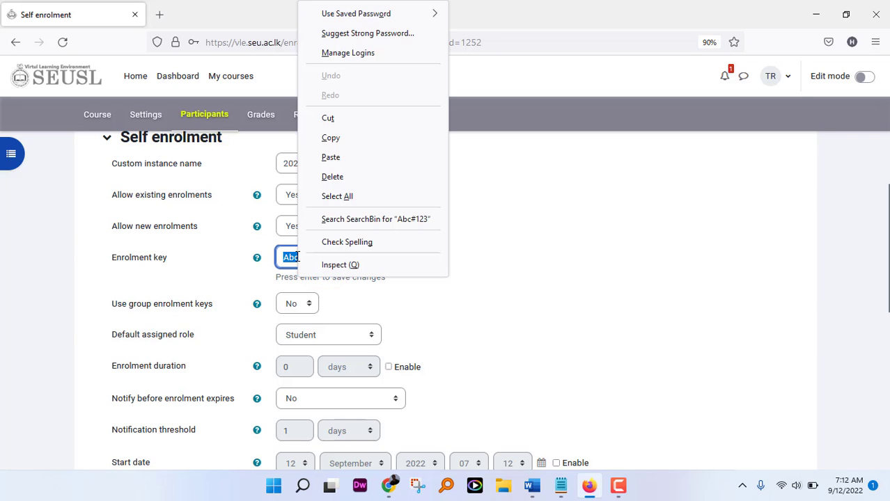
pyautogui.click(334, 137)
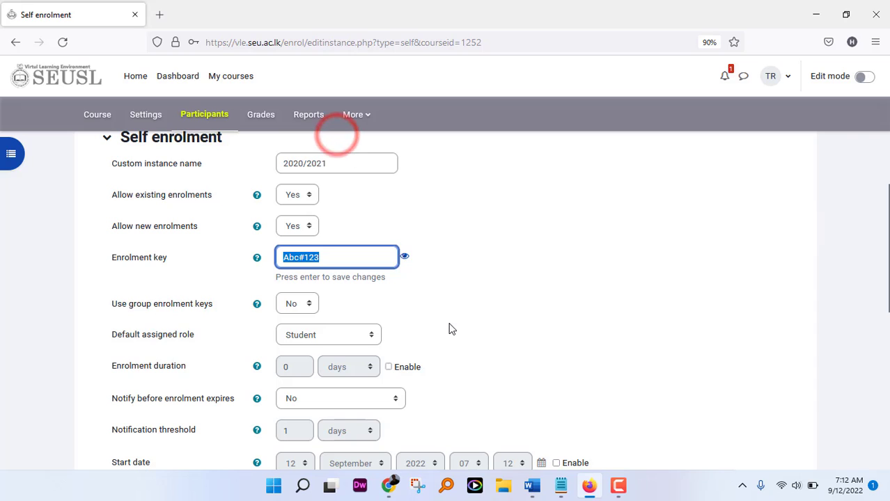
# Step: Add the 2020/2021 self enrolment method to the course
pyautogui.scroll(-1, 451, 329)
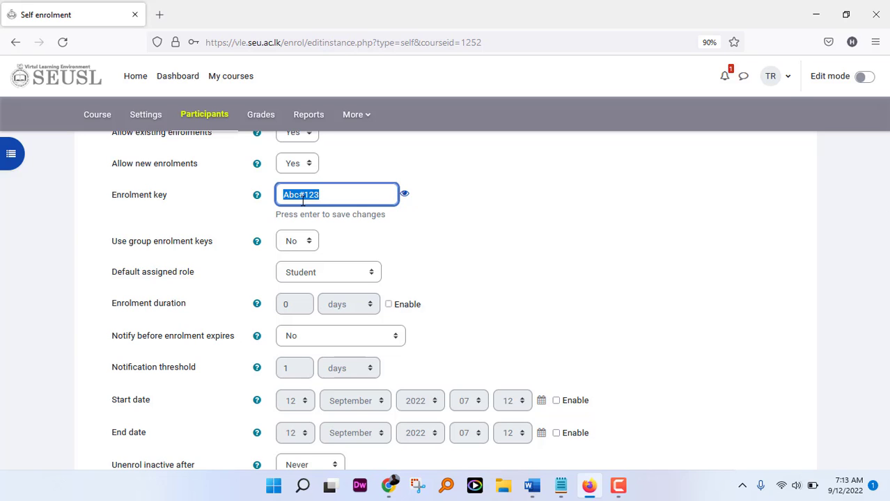
pyautogui.scroll(-3, 334, 265)
pyautogui.scroll(-2, 334, 304)
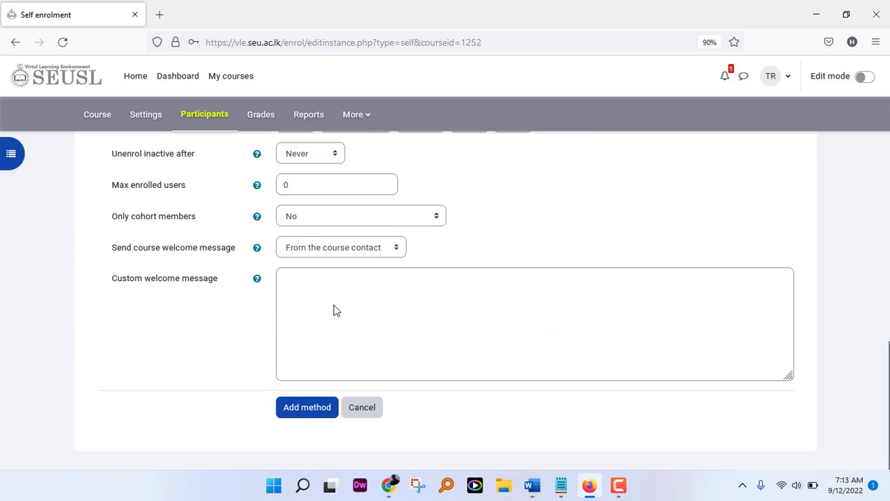
pyautogui.scroll(6, 334, 304)
pyautogui.scroll(-5, 332, 304)
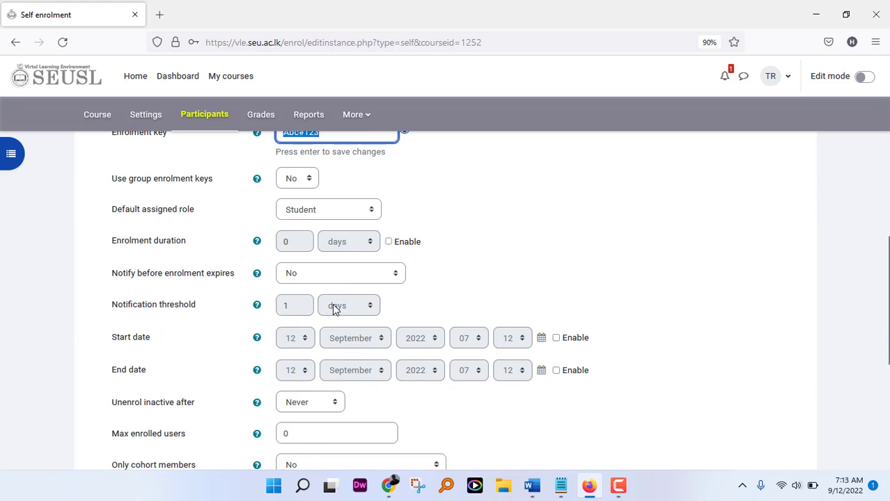
pyautogui.scroll(5, 332, 303)
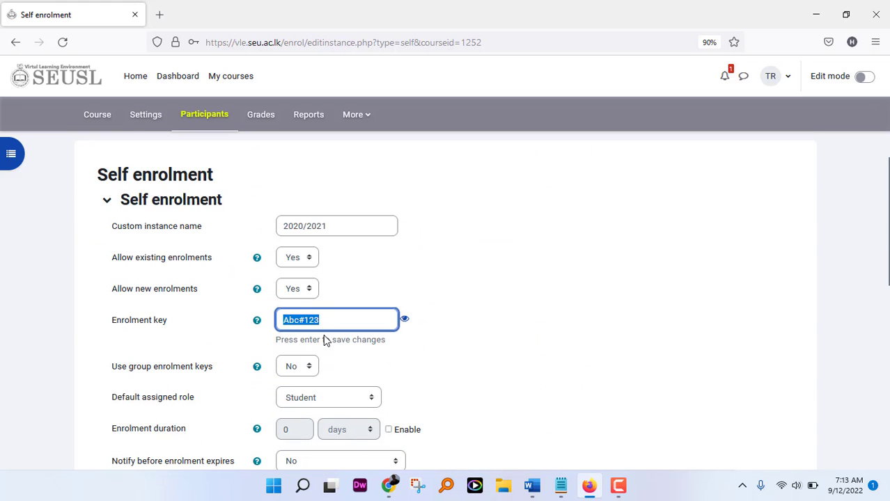
pyautogui.scroll(-5, 320, 357)
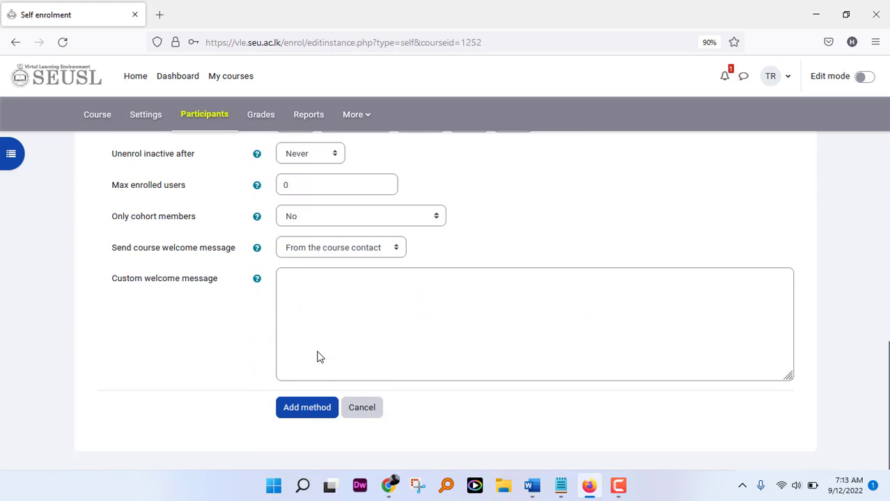
pyautogui.click(317, 411)
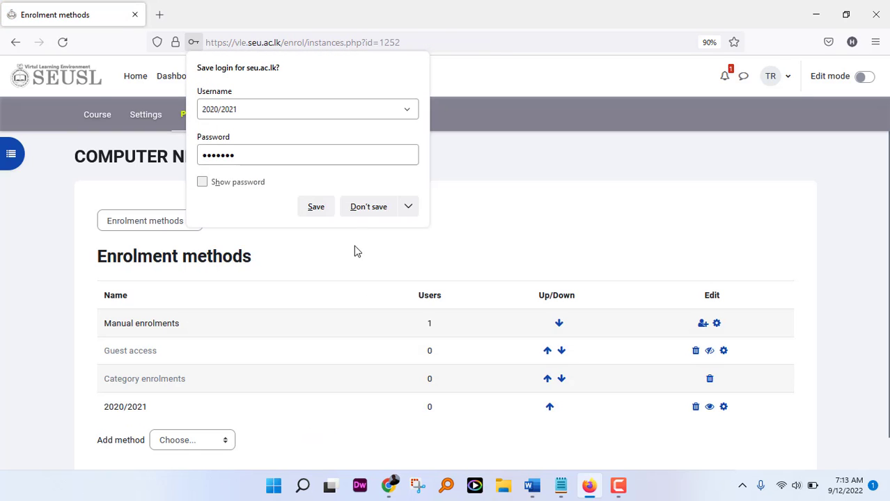
# Step: Reopen the 2020/2021 method's settings and leave enrolment duration disabled
pyautogui.click(54, 189)
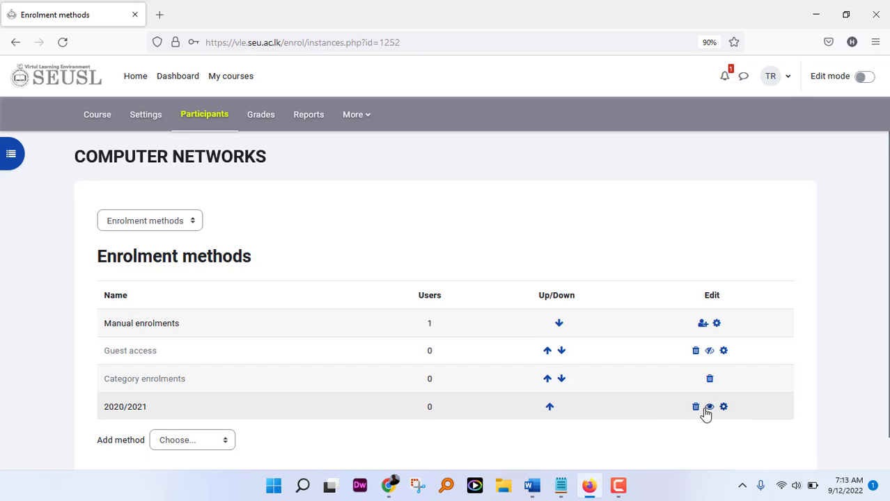
pyautogui.scroll(-1, 673, 409)
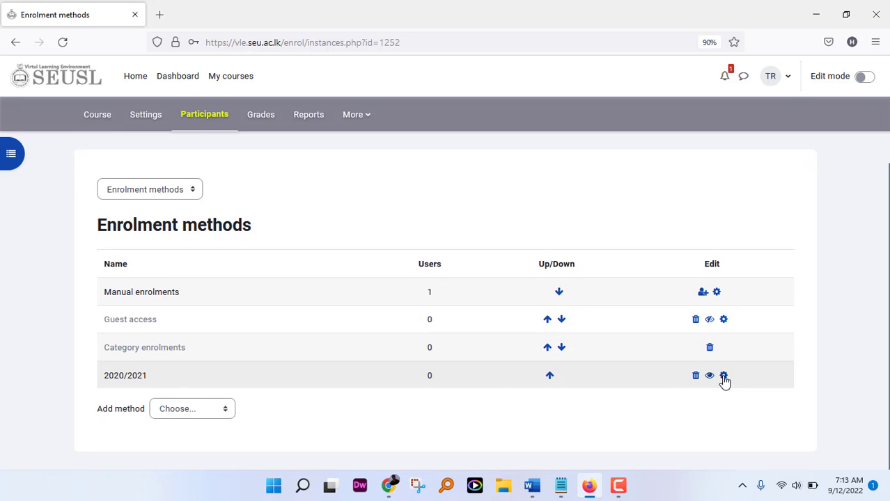
pyautogui.click(724, 377)
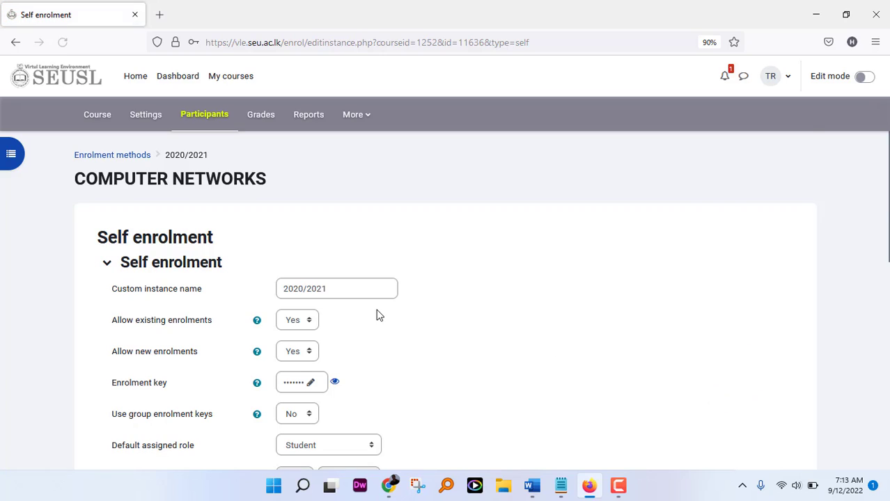
pyautogui.scroll(-3, 380, 312)
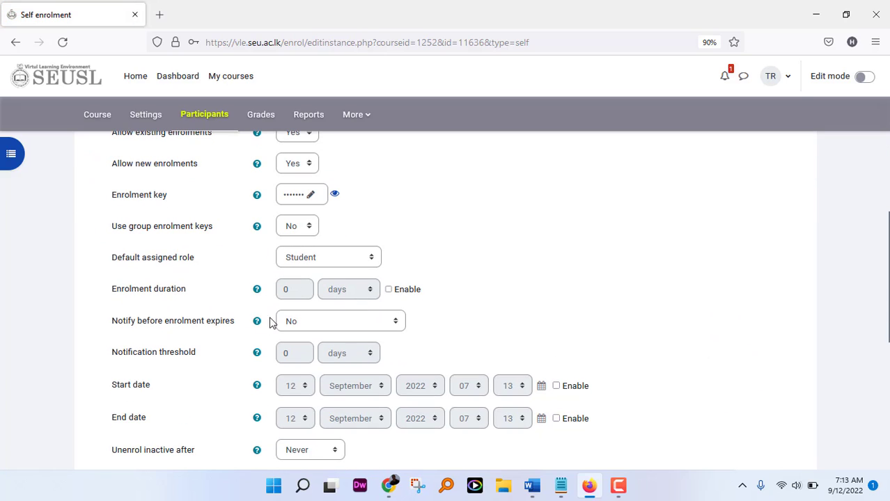
pyautogui.click(388, 290)
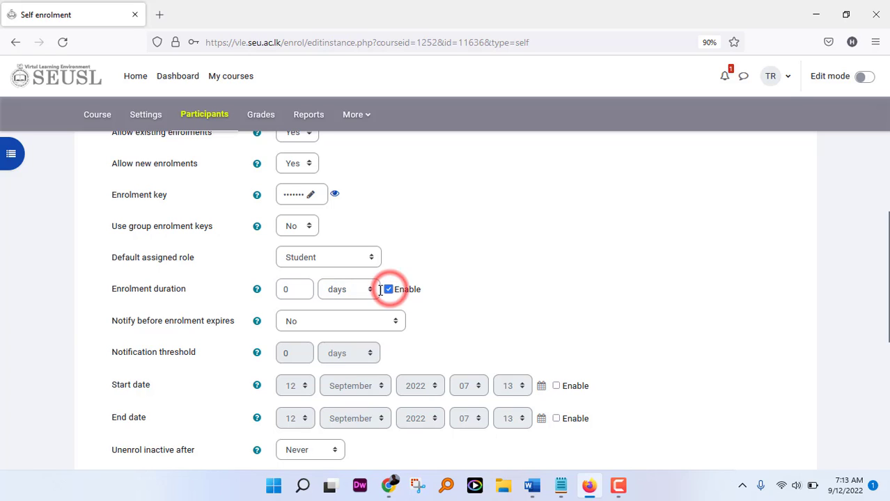
pyautogui.doubleClick(285, 291)
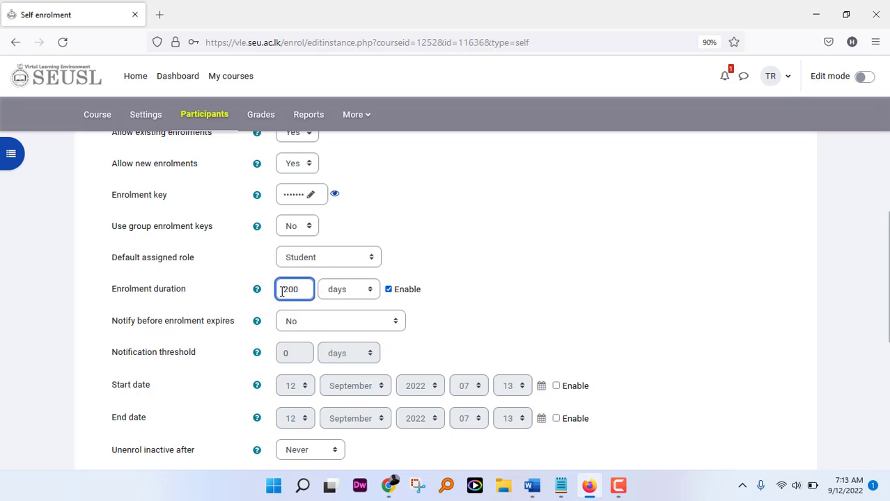
pyautogui.click(389, 290)
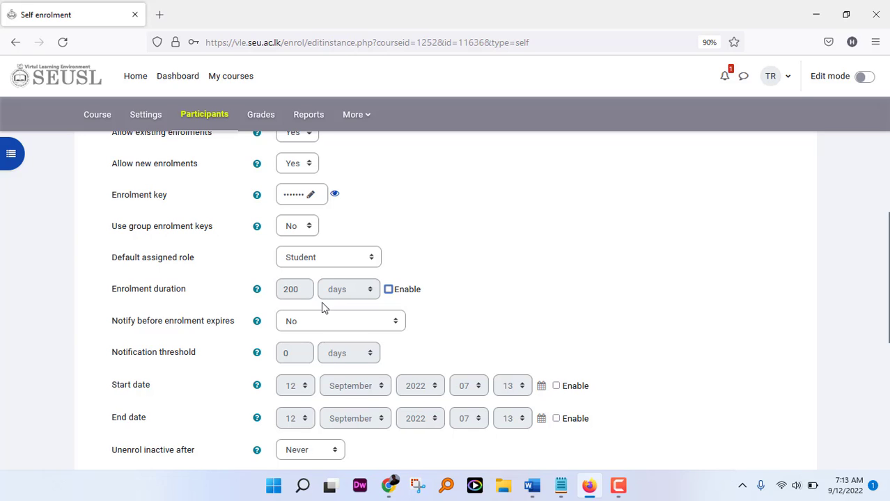
# Step: Keep expiry notifications at No and save the self enrolment settings
pyautogui.scroll(-1, 299, 323)
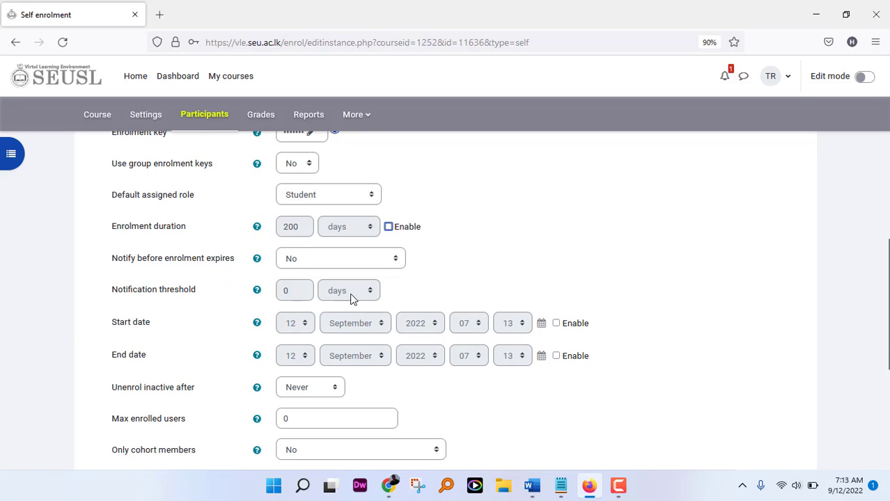
pyautogui.click(395, 258)
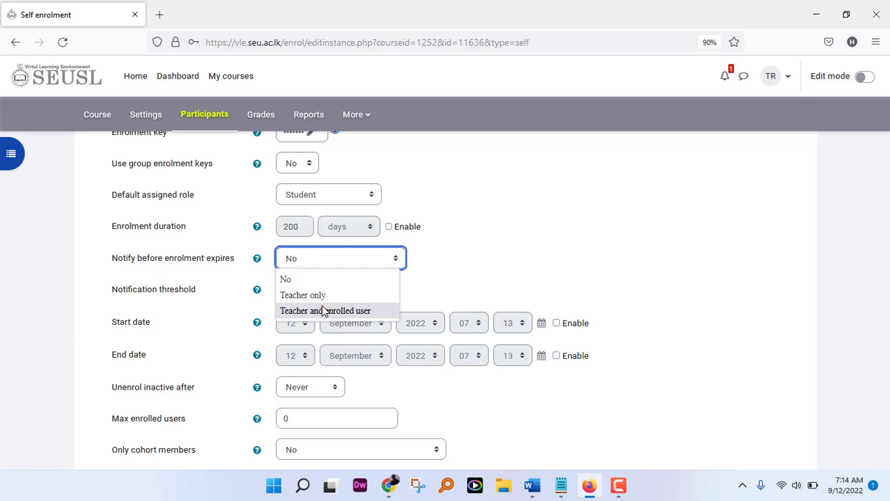
pyautogui.click(465, 275)
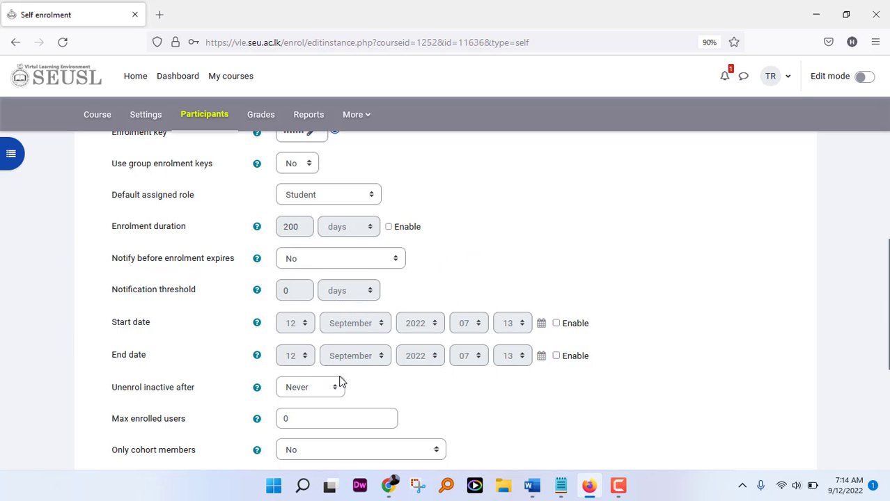
pyautogui.scroll(-3, 348, 383)
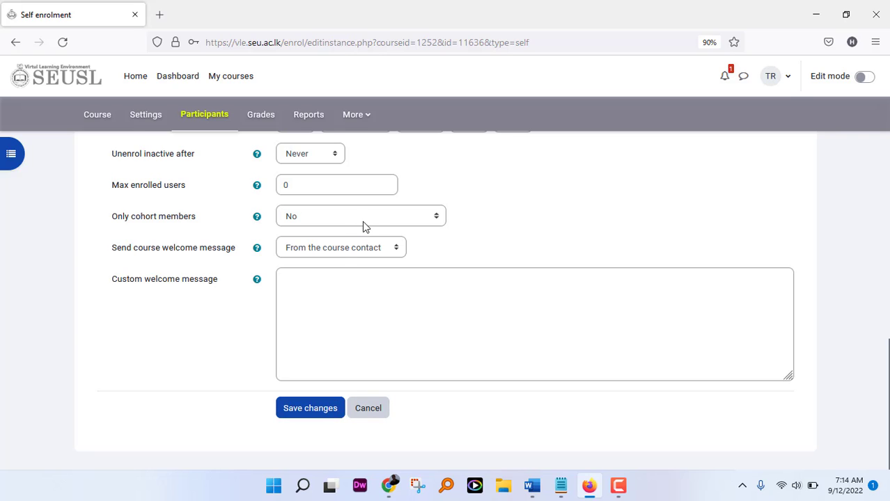
pyautogui.click(321, 410)
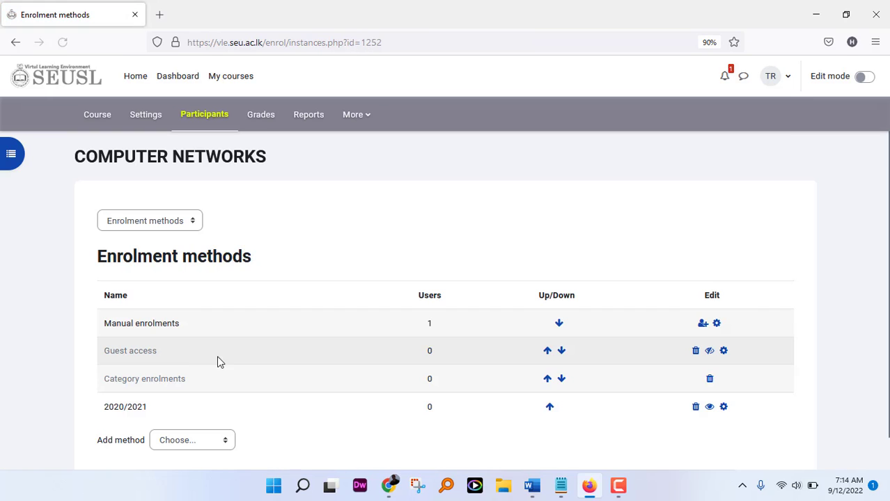
# Step: Disable the 2020/2021 method with its eye icon, then enable it again
pyautogui.scroll(-1, 227, 357)
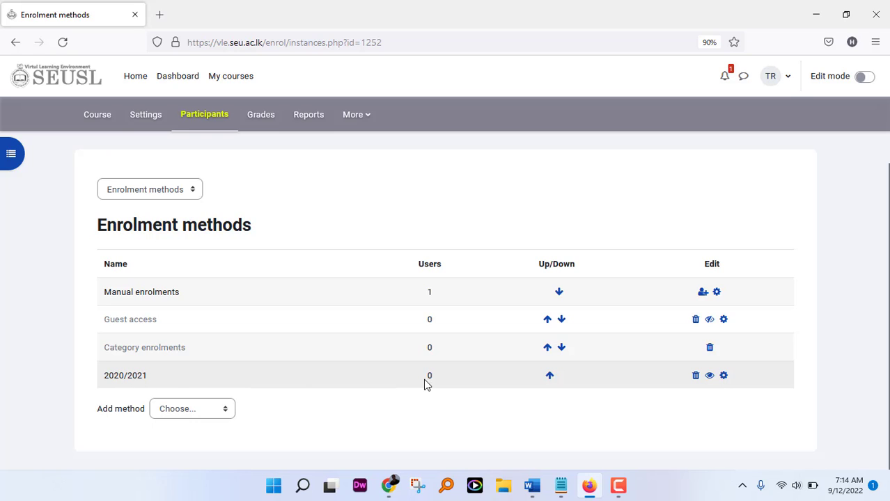
pyautogui.click(709, 376)
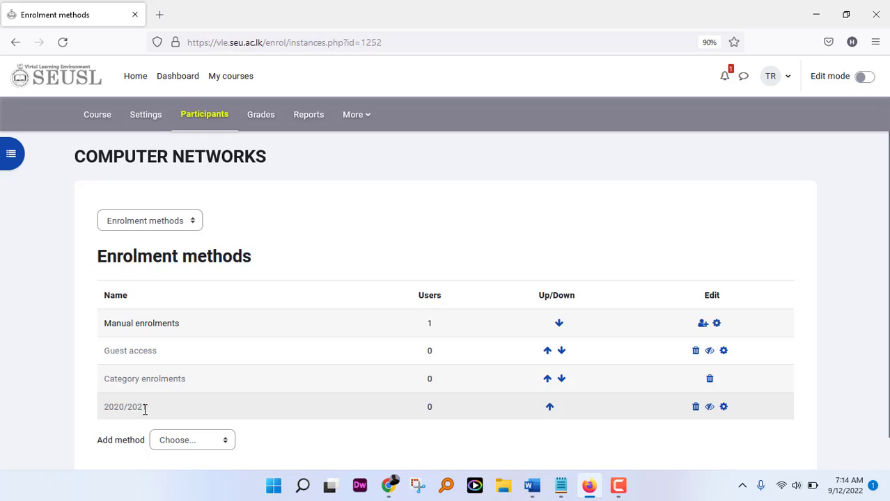
pyautogui.click(709, 407)
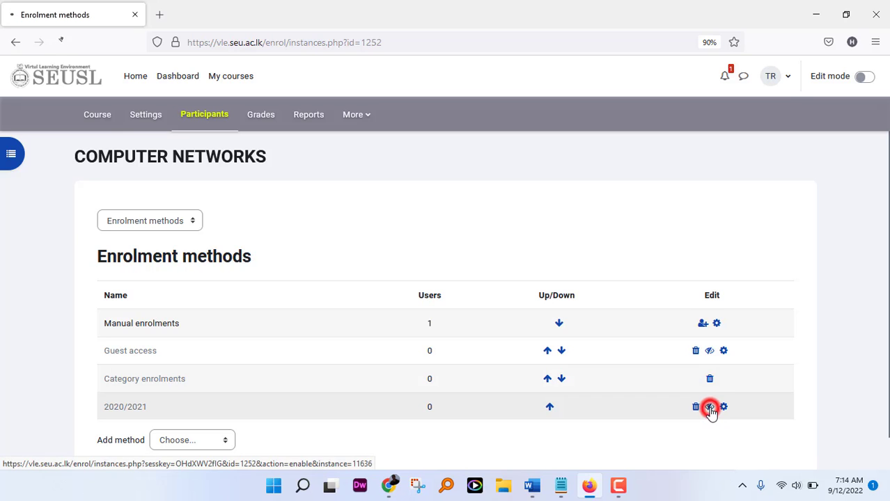
pyautogui.scroll(-1, 348, 380)
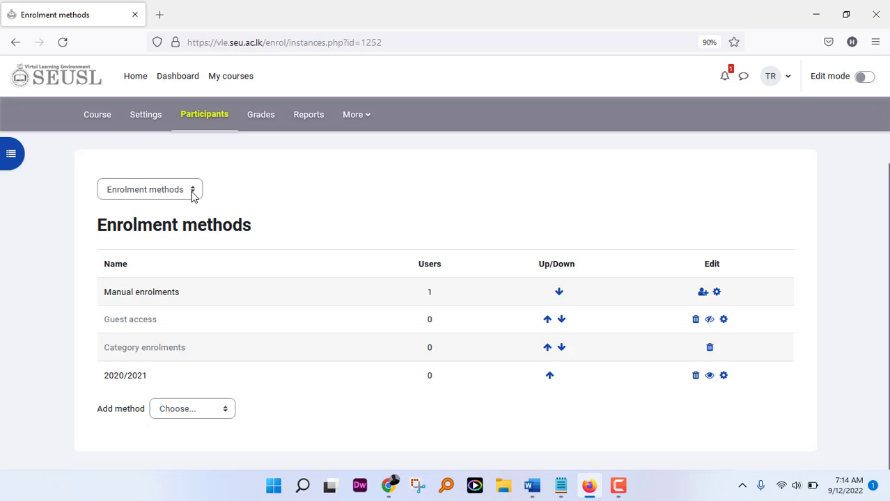
pyautogui.click(561, 488)
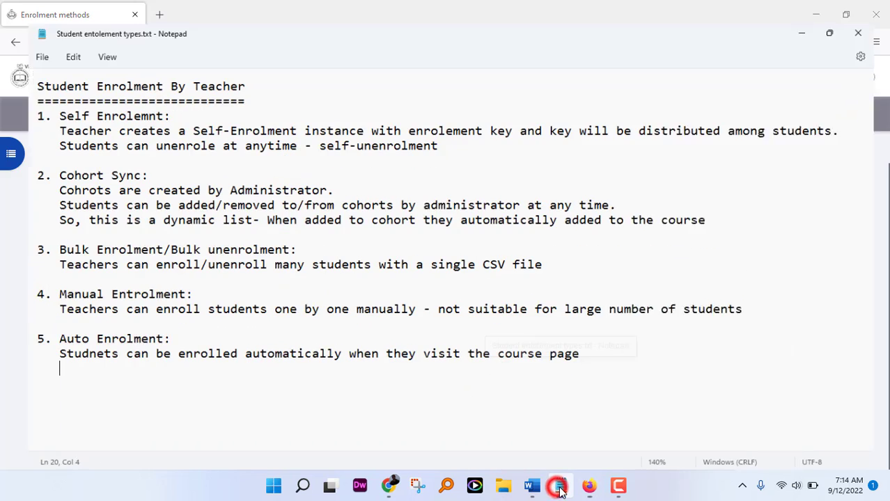
pyautogui.click(560, 489)
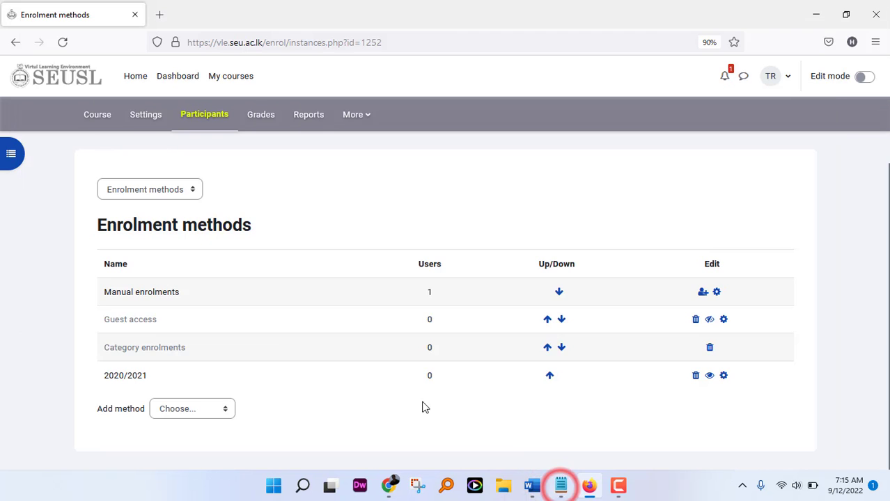
pyautogui.click(192, 192)
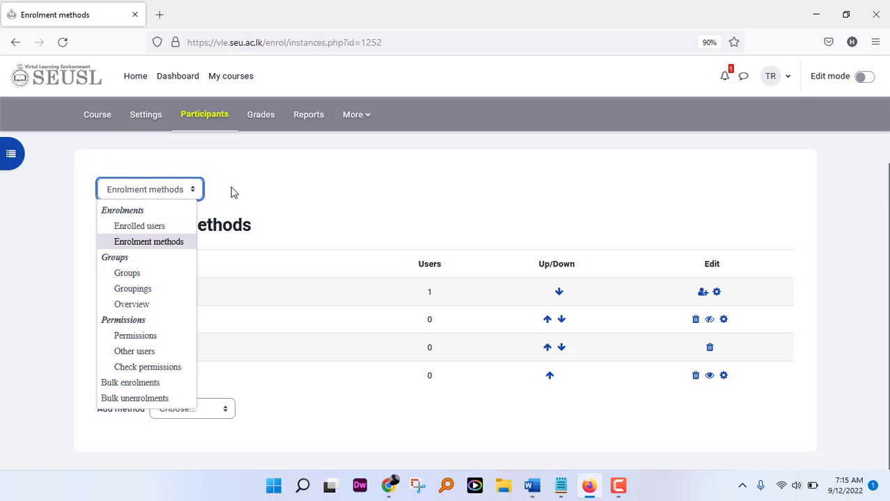
pyautogui.click(282, 188)
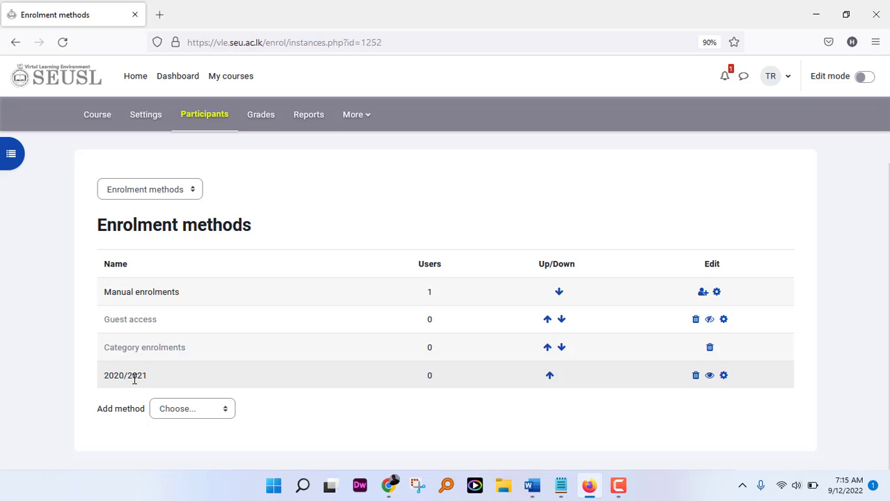
# Step: Start a Cohort sync method and browse the cohort list without selecting one
pyautogui.click(224, 410)
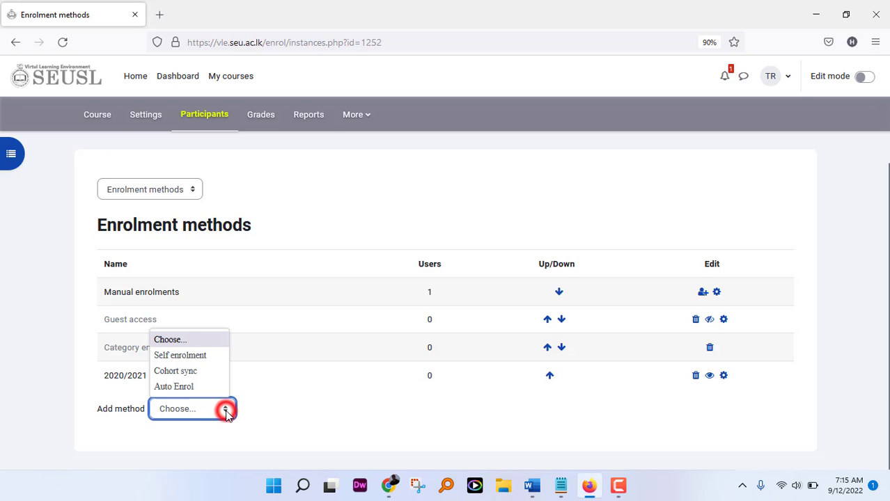
pyautogui.click(195, 371)
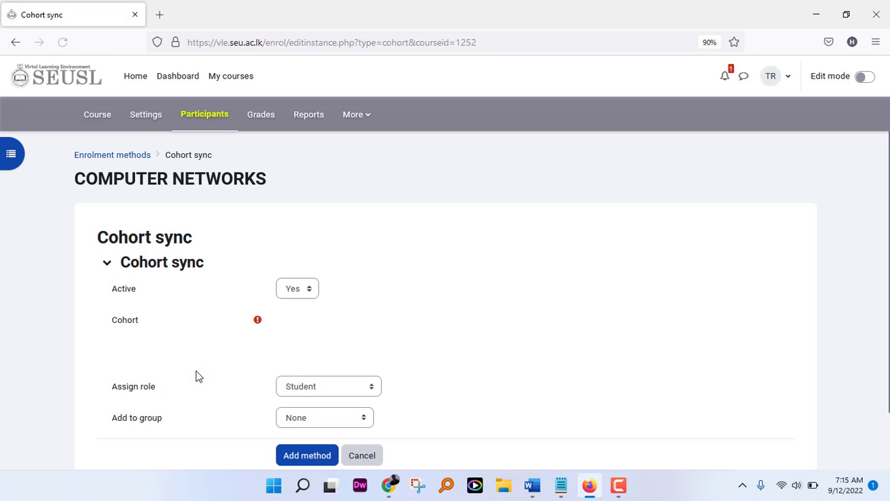
pyautogui.scroll(-1, 195, 375)
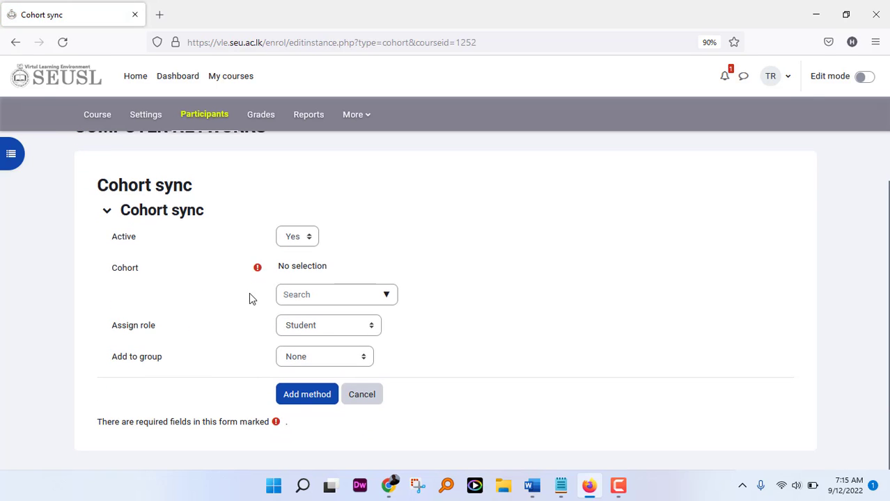
pyautogui.click(385, 296)
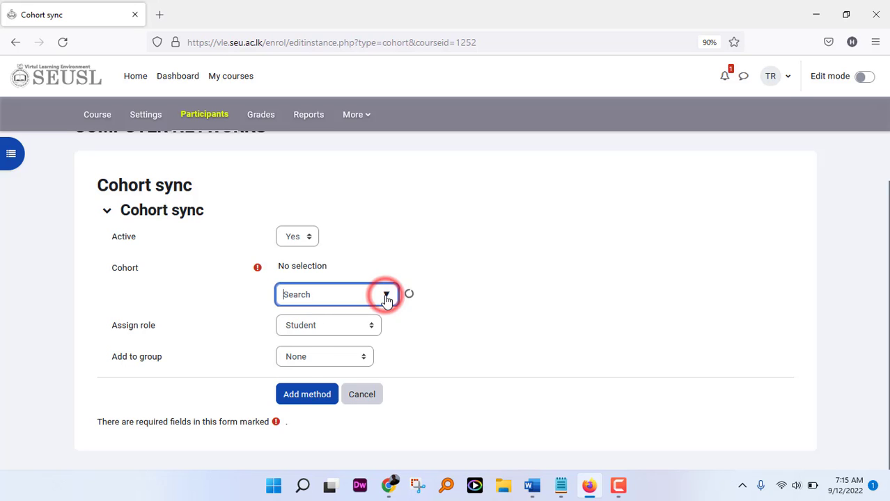
pyautogui.scroll(-8, 363, 372)
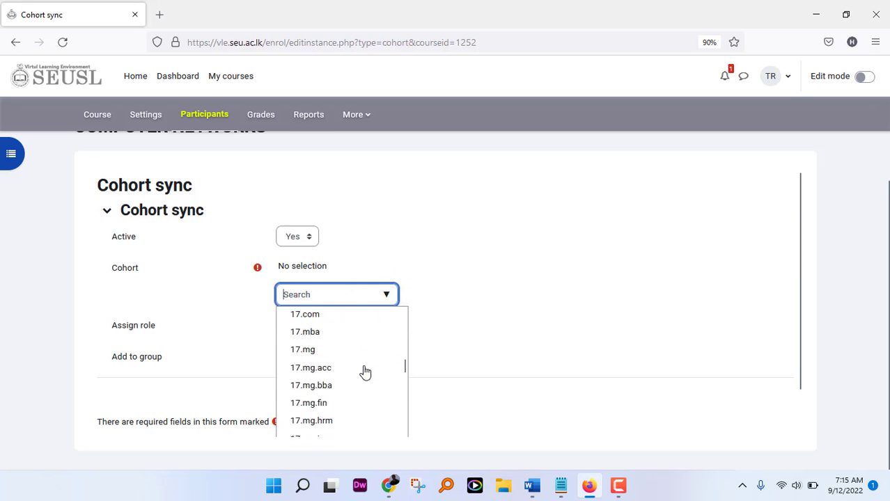
pyautogui.scroll(-10, 364, 372)
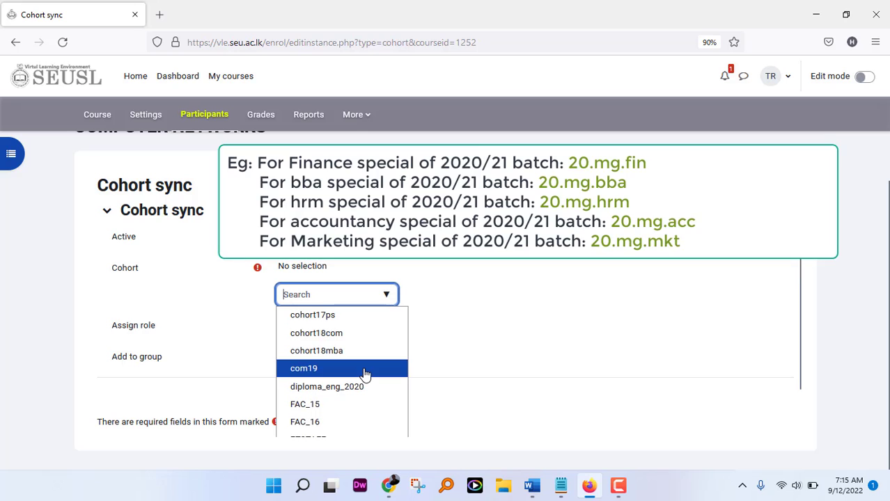
pyautogui.scroll(-4, 365, 374)
pyautogui.scroll(12, 365, 375)
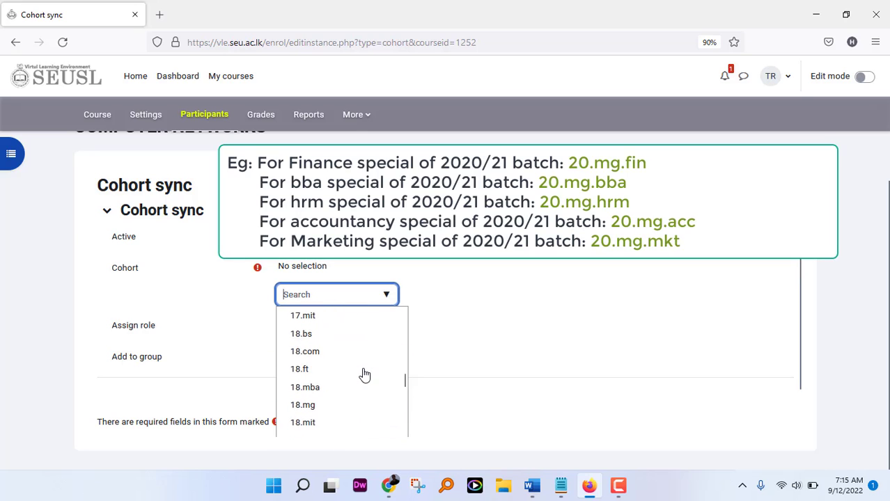
pyautogui.scroll(10, 363, 375)
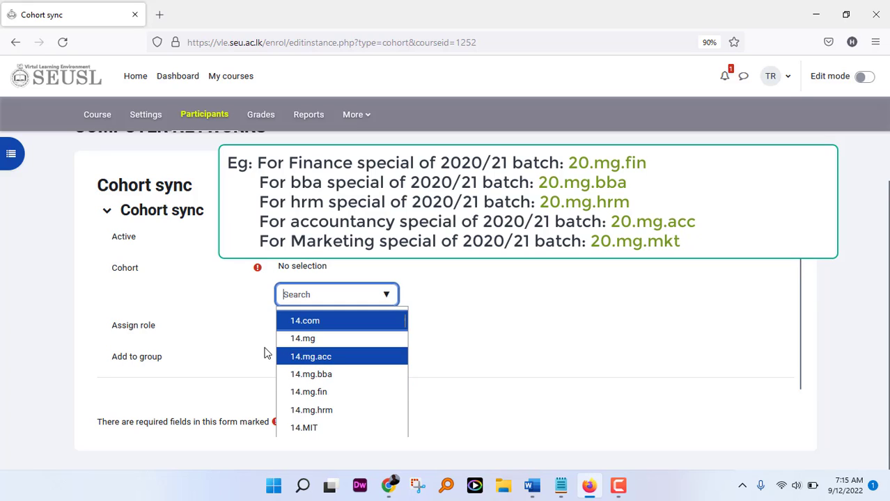
pyautogui.click(467, 278)
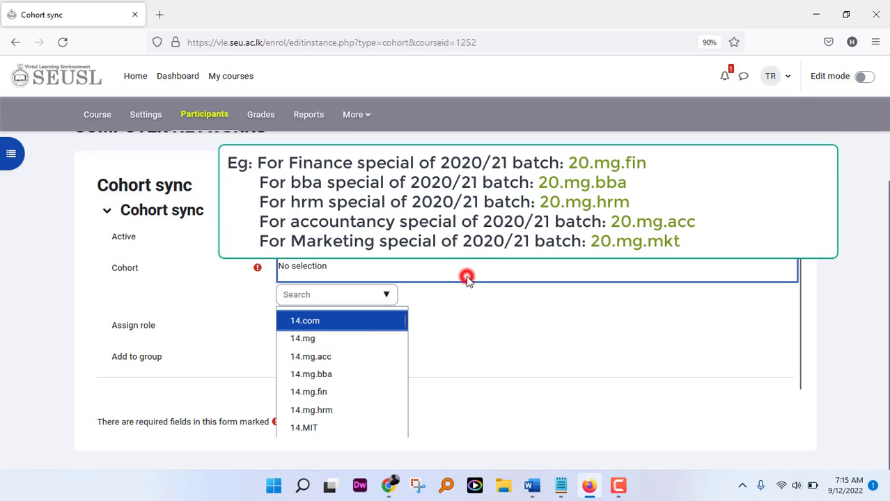
pyautogui.click(305, 295)
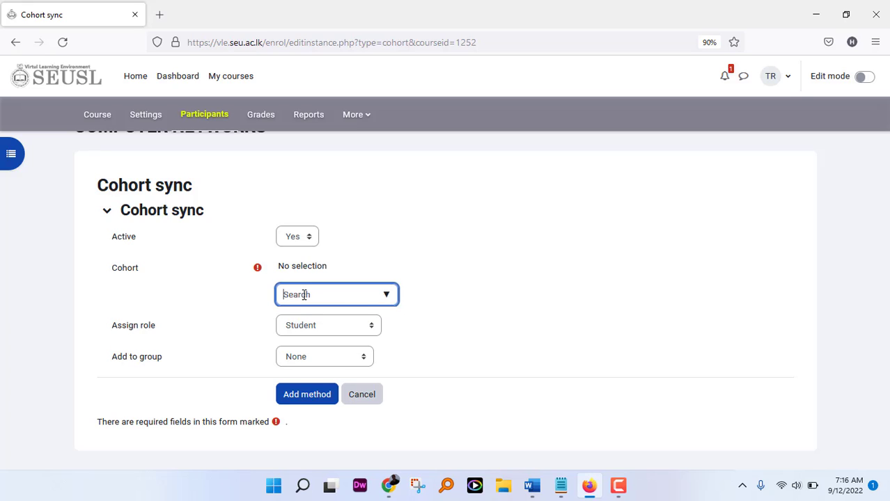
# Step: Select cohort 19.mit, keep Add to group as None, and add the Cohort sync method
pyautogui.write('19.mit')
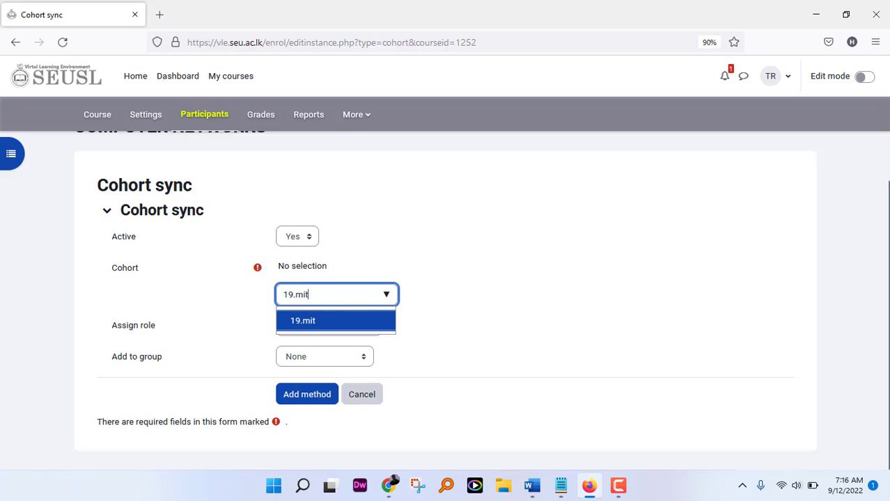
pyautogui.click(311, 322)
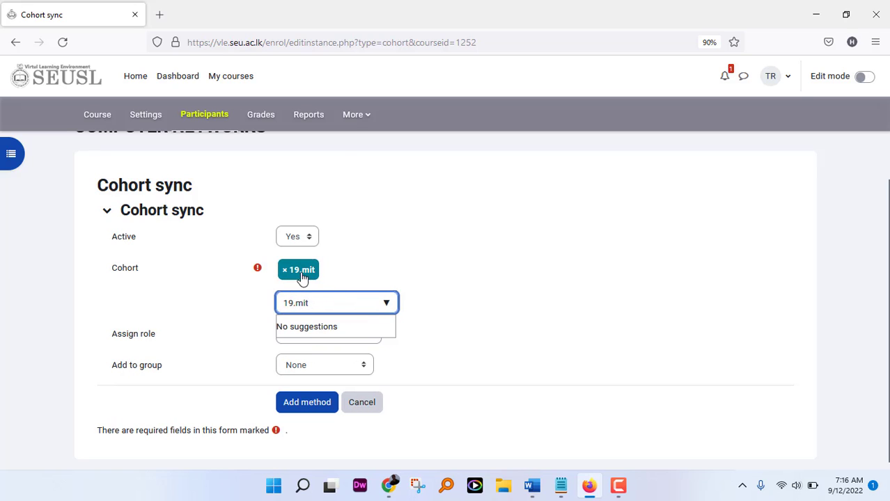
pyautogui.click(461, 300)
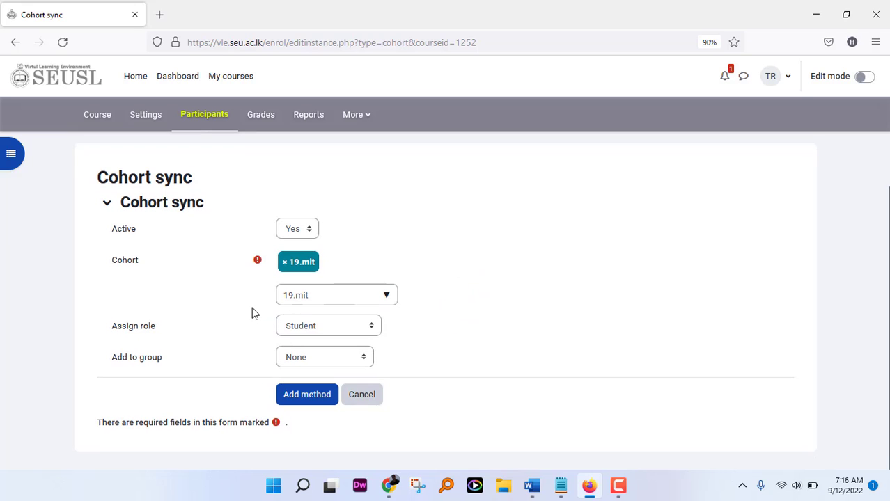
pyautogui.click(363, 358)
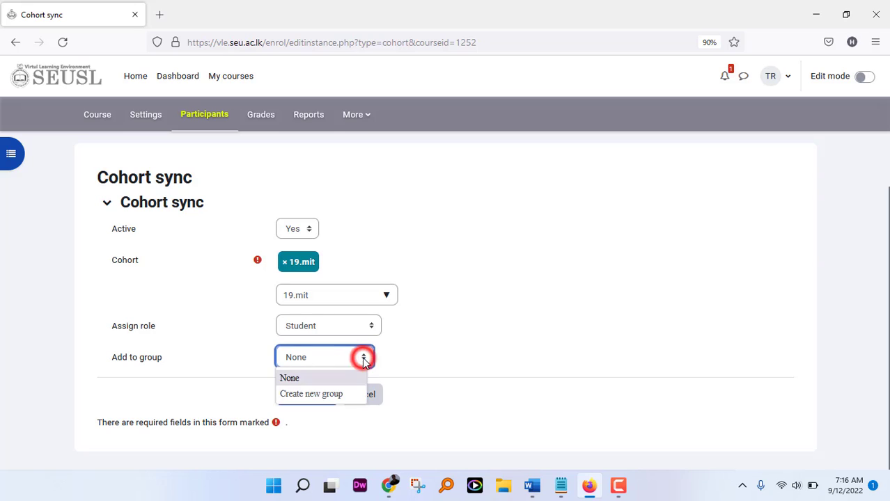
pyautogui.click(440, 330)
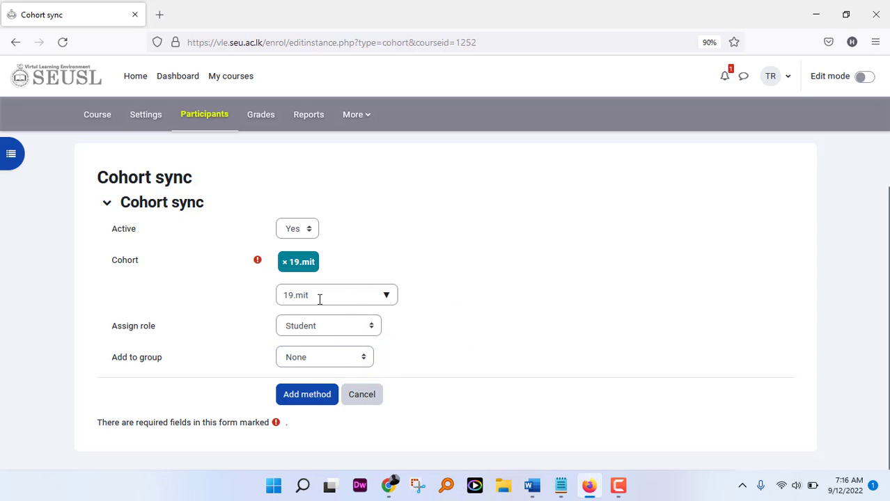
pyautogui.click(311, 396)
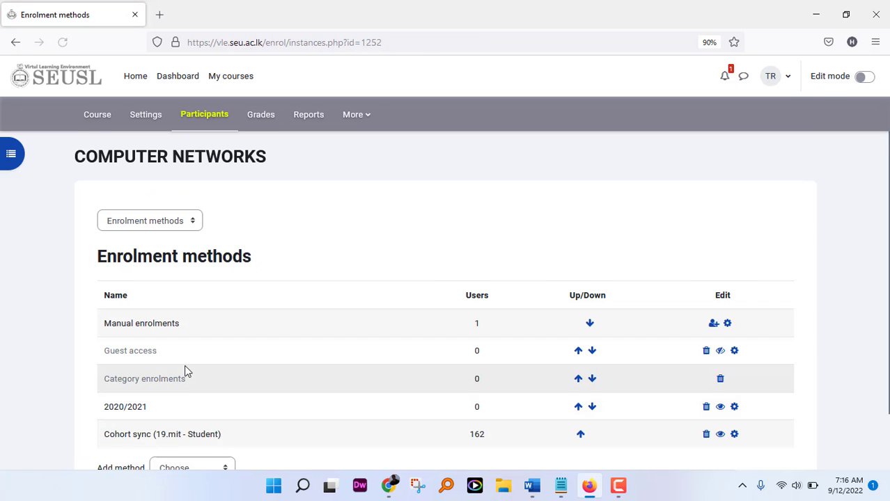
pyautogui.scroll(-1, 185, 365)
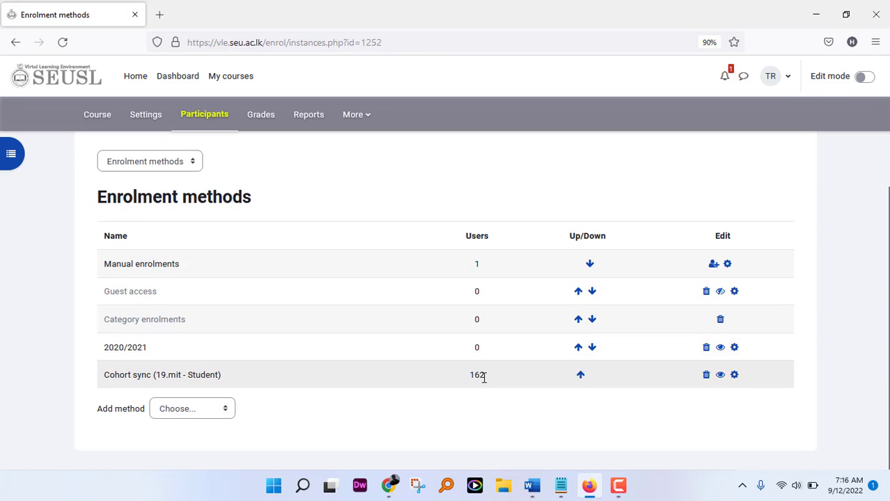
pyautogui.doubleClick(483, 377)
pyautogui.click(480, 376)
pyautogui.doubleClick(482, 376)
pyautogui.click(464, 401)
pyautogui.doubleClick(484, 375)
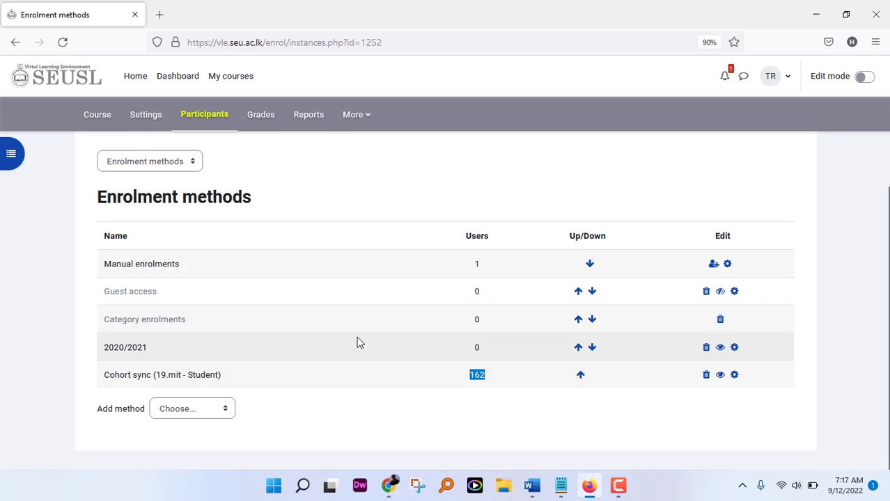
pyautogui.click(216, 124)
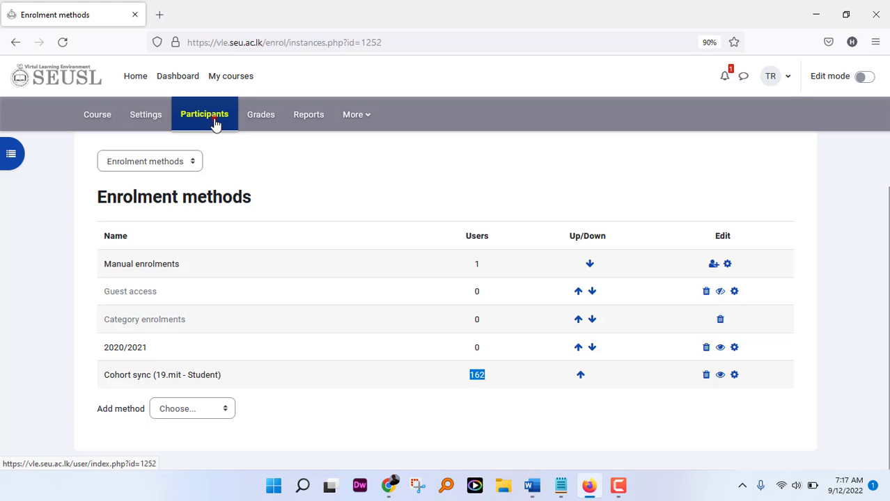
# Step: Open Participants and inspect the students' seu.is.19 usernames
pyautogui.click(216, 124)
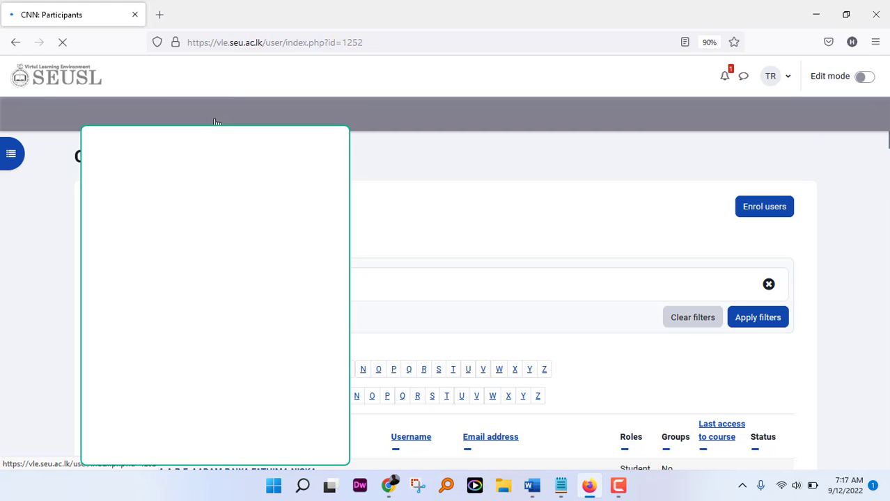
pyautogui.scroll(-6, 215, 124)
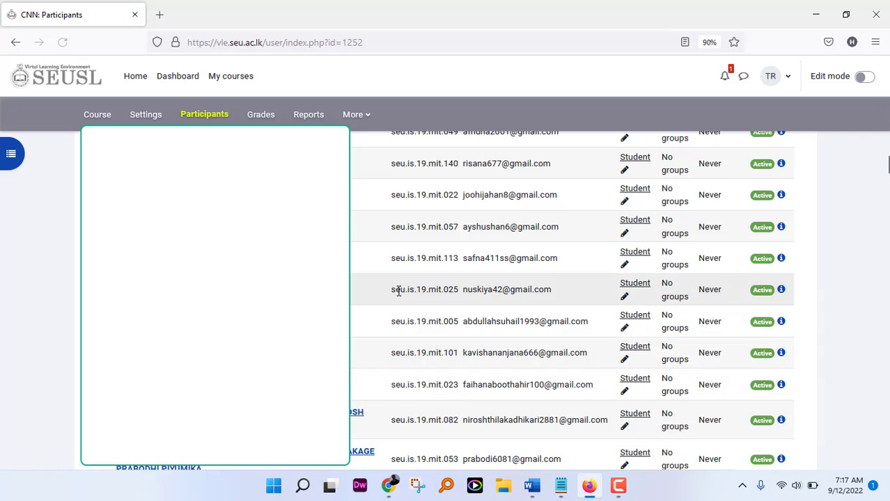
pyautogui.scroll(-2, 398, 290)
pyautogui.scroll(1, 417, 266)
pyautogui.moveTo(392, 261); pyautogui.dragTo(428, 269)
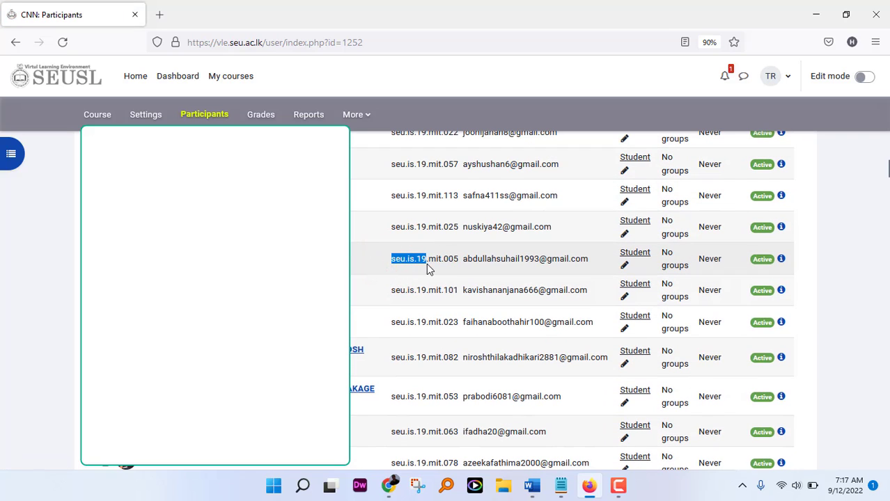
pyautogui.doubleClick(420, 260)
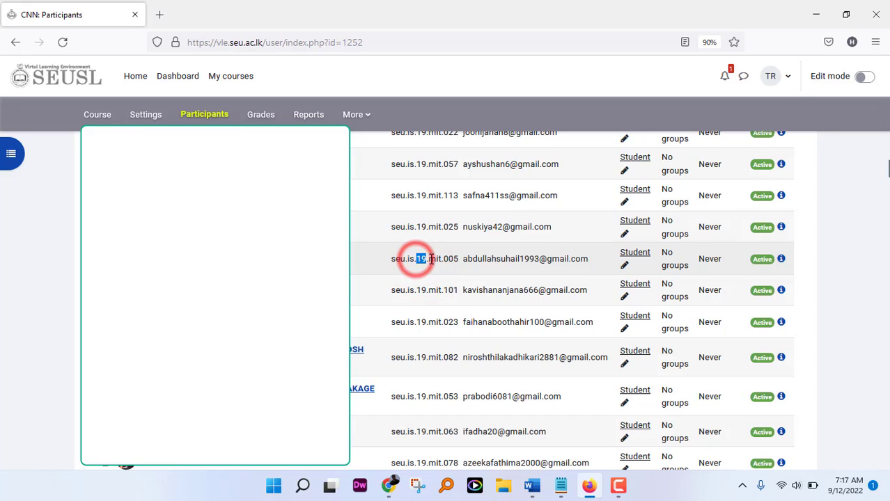
pyautogui.moveTo(431, 260); pyautogui.dragTo(457, 259)
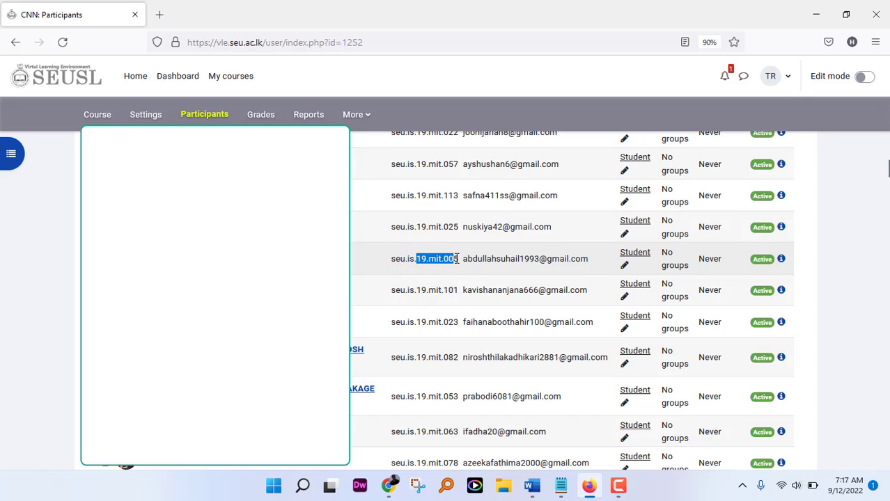
# Step: Scroll through the student list and bring up the Enrolled users page choices
pyautogui.scroll(-12, 449, 326)
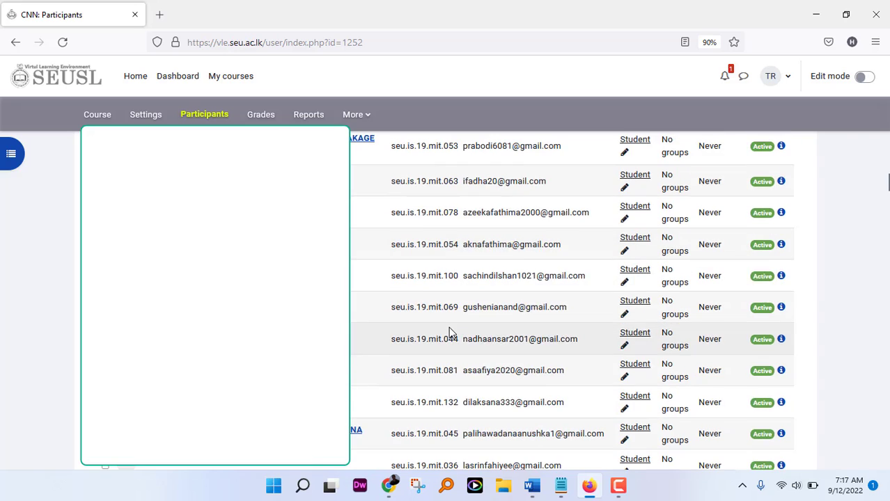
pyautogui.scroll(5, 449, 327)
pyautogui.scroll(10, 447, 327)
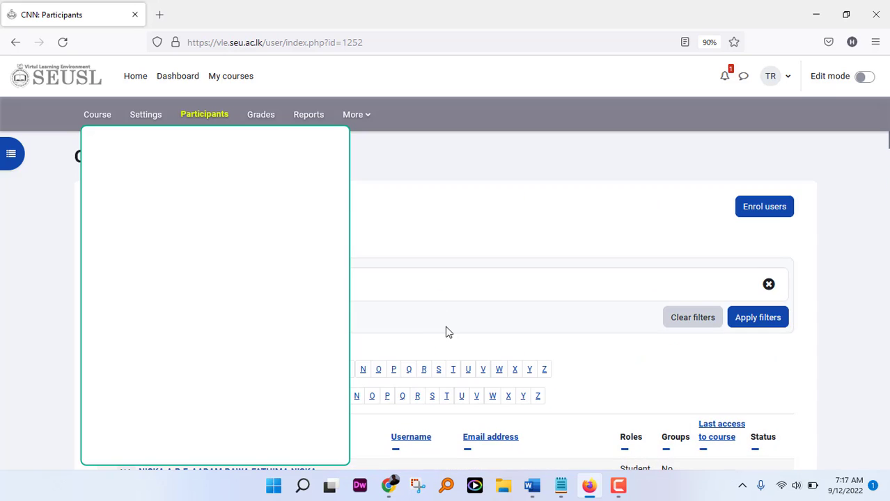
pyautogui.scroll(-3, 441, 332)
pyautogui.scroll(2, 442, 332)
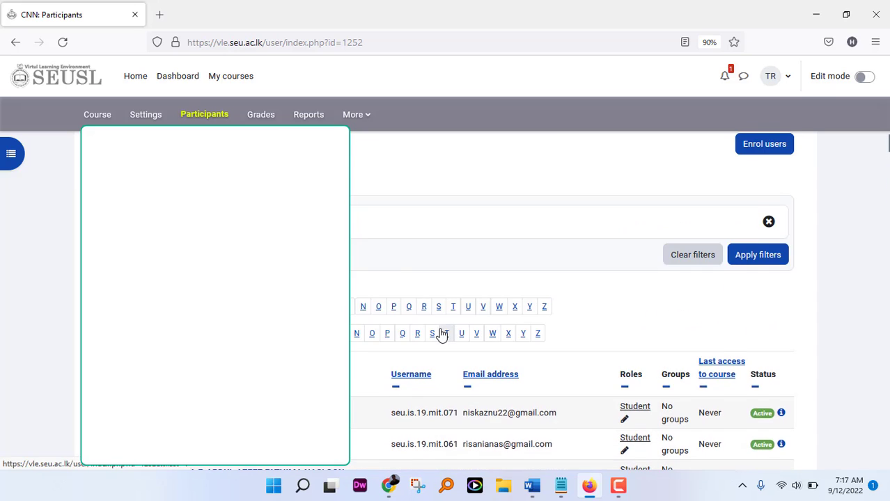
pyautogui.scroll(-3, 442, 332)
pyautogui.scroll(5, 442, 333)
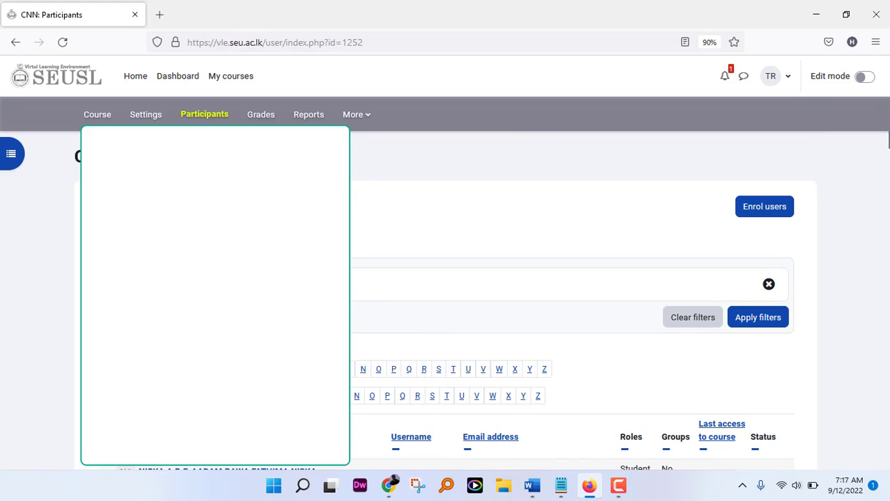
pyautogui.click(191, 207)
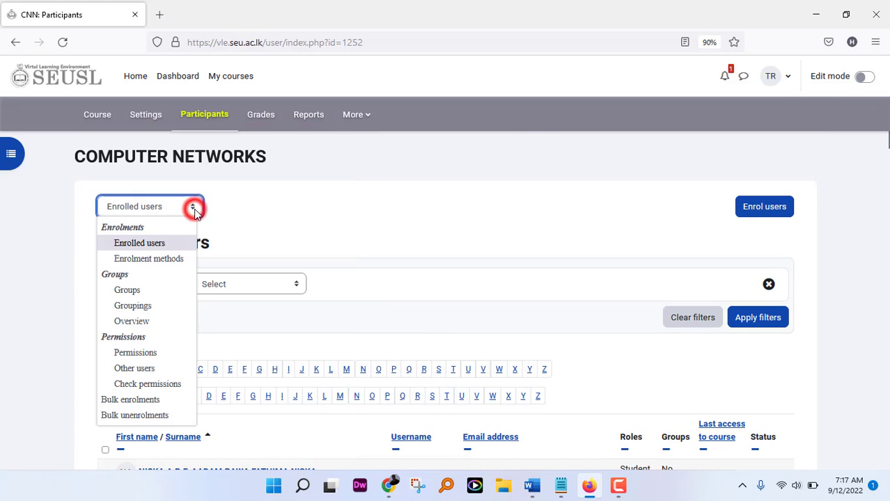
# Step: Go to Enrolment methods and disable the Cohort sync (19.mit - Student) method
pyautogui.click(166, 260)
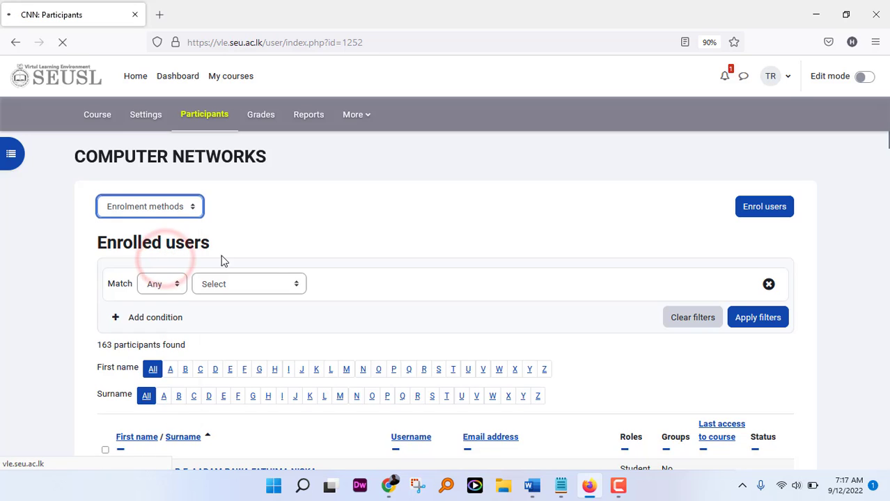
pyautogui.scroll(-2, 332, 296)
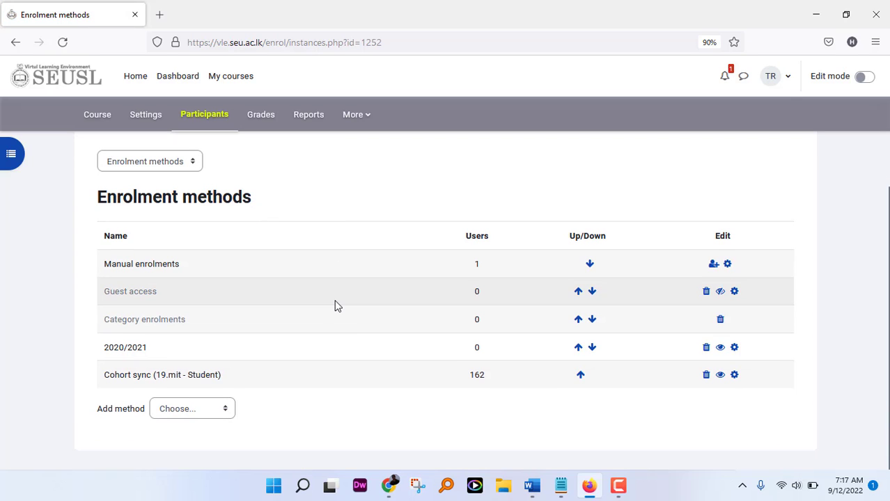
pyautogui.click(722, 379)
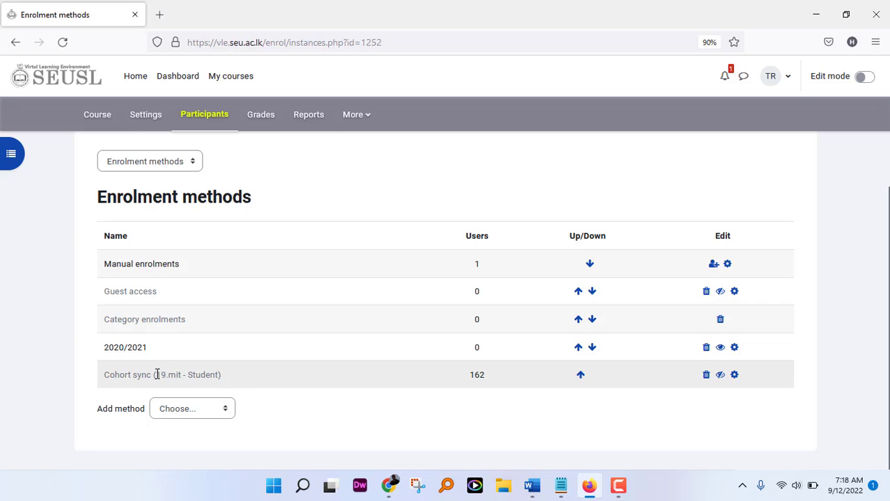
pyautogui.moveTo(158, 374); pyautogui.dragTo(195, 379)
pyautogui.click(206, 442)
# Step: Delete the Cohort sync (19.mit - Student) method, confirming removal of its 162 enrolments
pyautogui.click(707, 376)
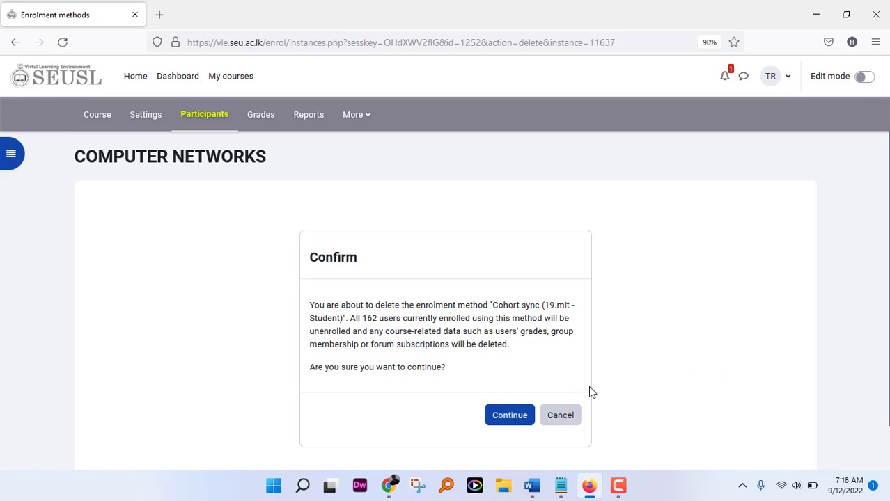
pyautogui.click(515, 417)
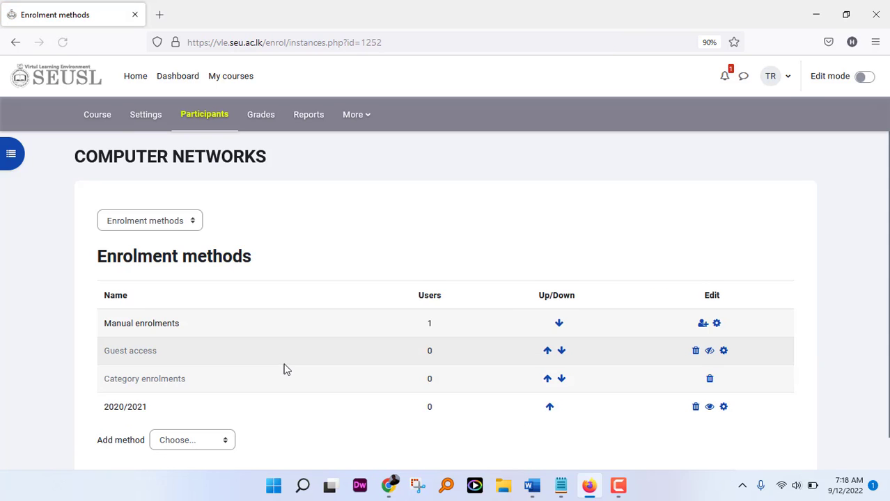
pyautogui.scroll(-1, 282, 368)
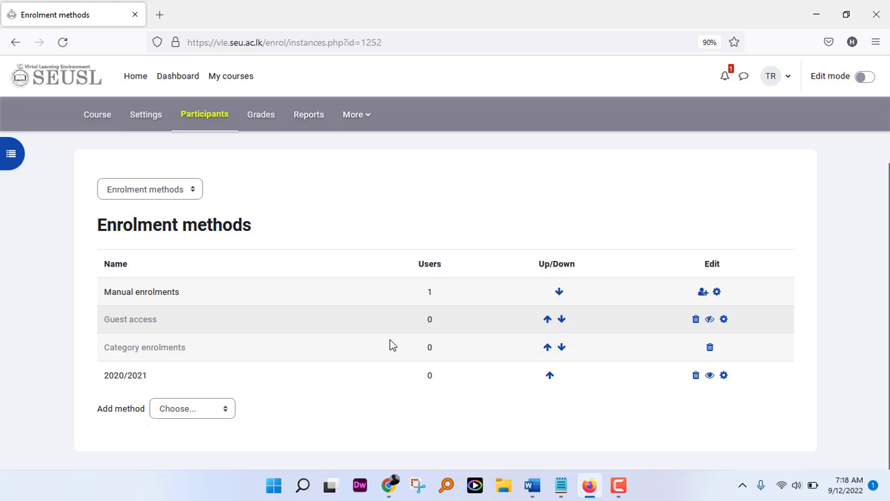
pyautogui.click(561, 488)
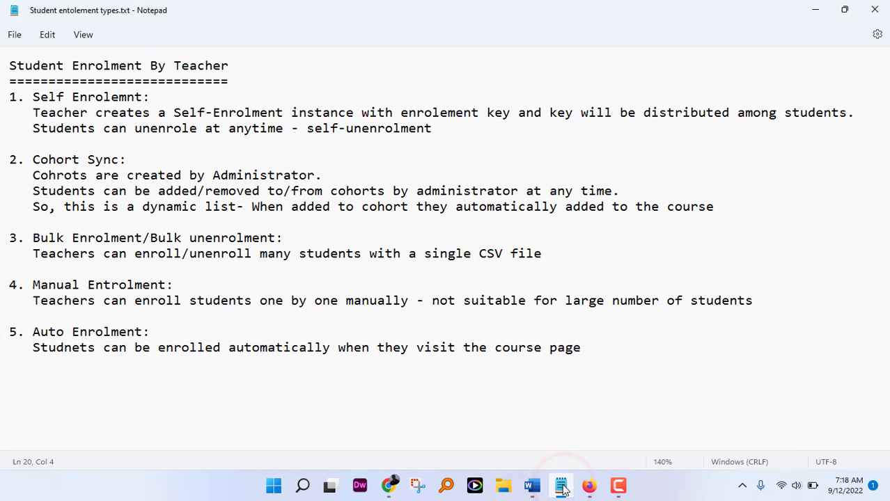
pyautogui.click(561, 488)
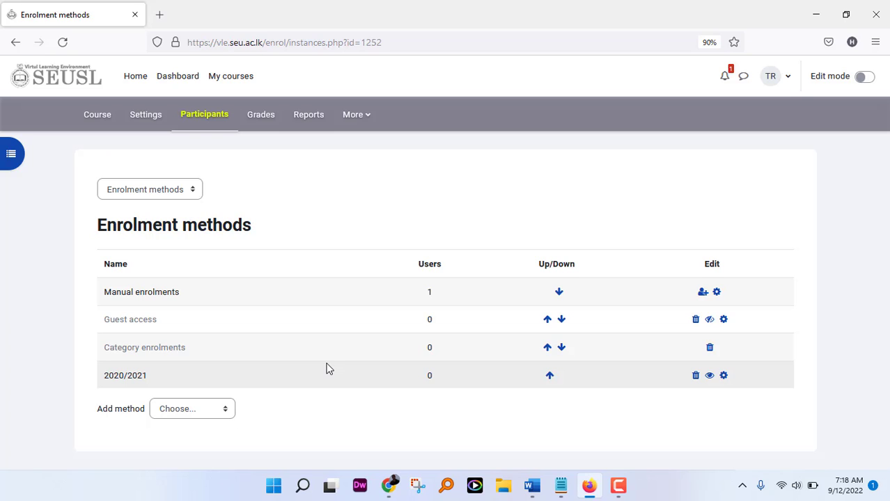
pyautogui.click(273, 486)
# Step: Launch Excel from the Start menu search and open a maximised blank workbook, Book1
pyautogui.scroll(-1, 394, 216)
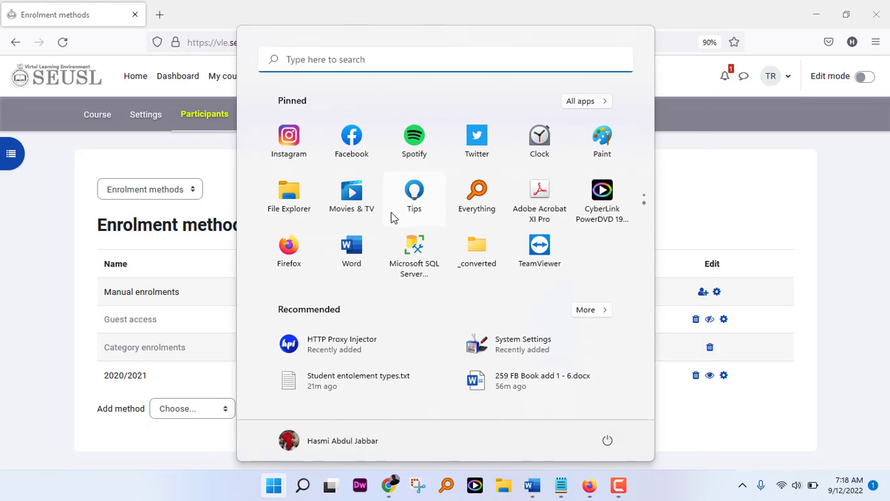
pyautogui.write('excel')
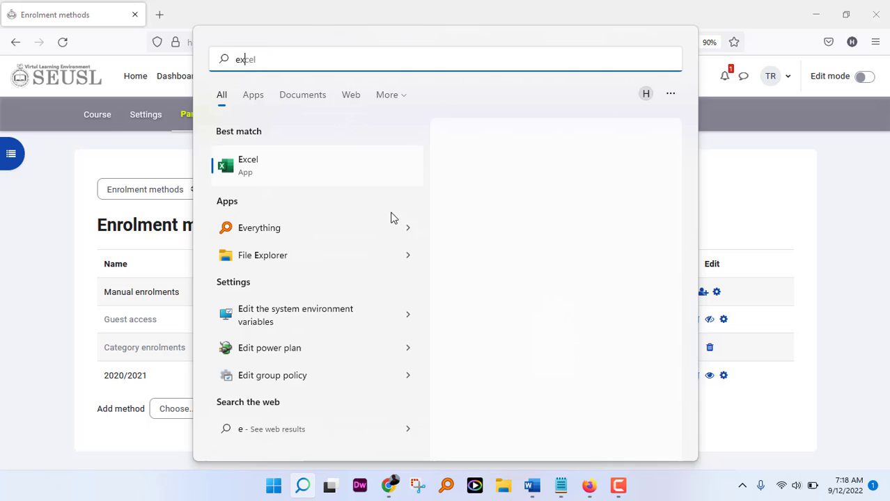
pyautogui.click(303, 172)
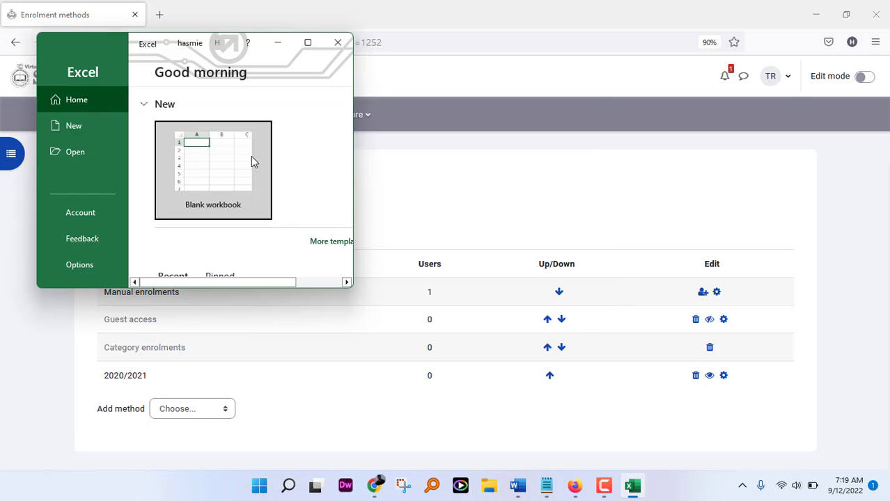
pyautogui.click(307, 43)
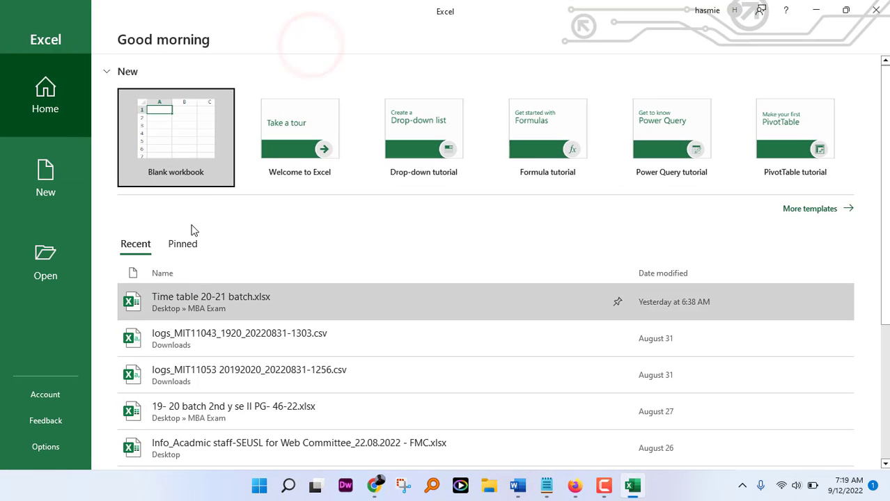
pyautogui.click(167, 133)
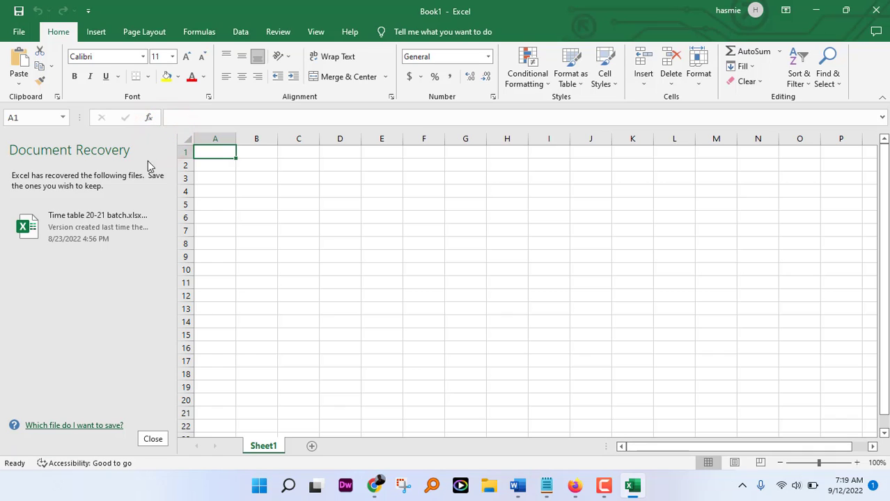
# Step: Dismiss Document Recovery, enter the header 'username' in A1 and the first student username in A2
pyautogui.click(150, 439)
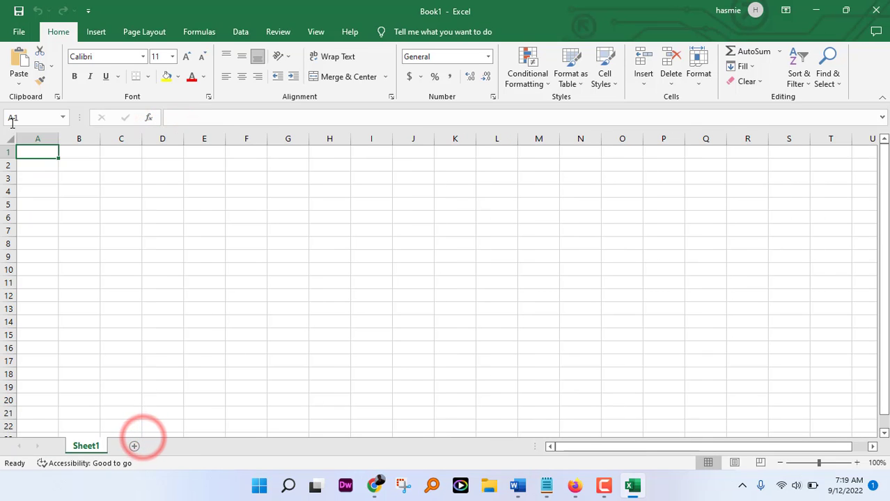
pyautogui.write('us')
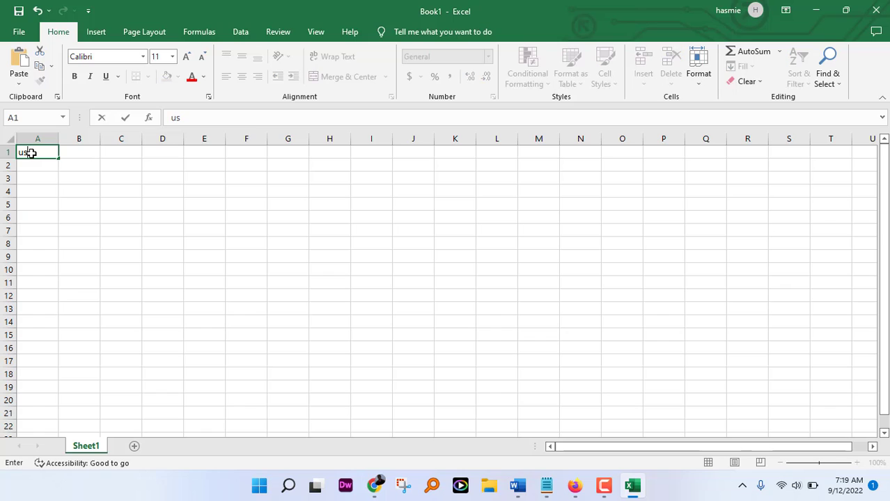
pyautogui.write('ername')
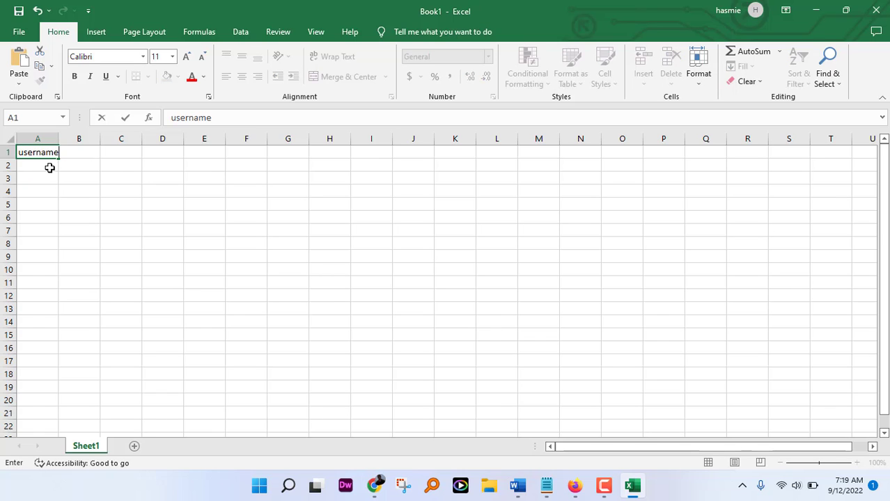
pyautogui.click(50, 167)
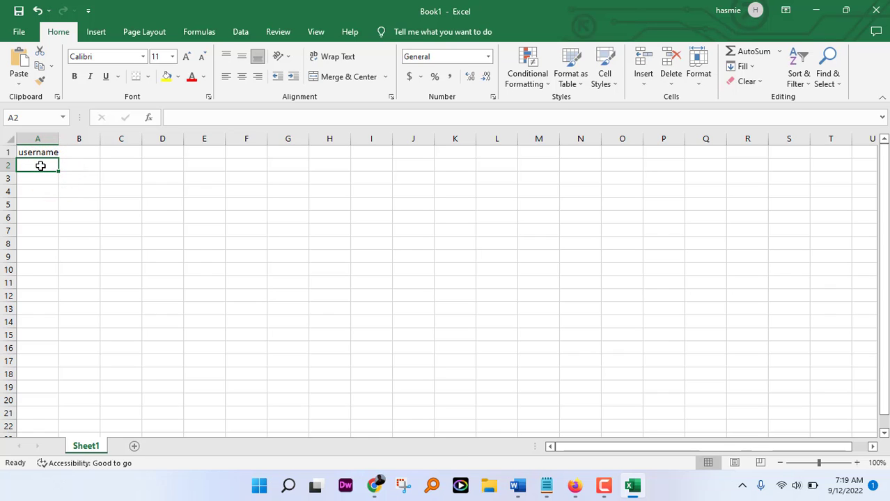
pyautogui.write('seu.is.20.mi')
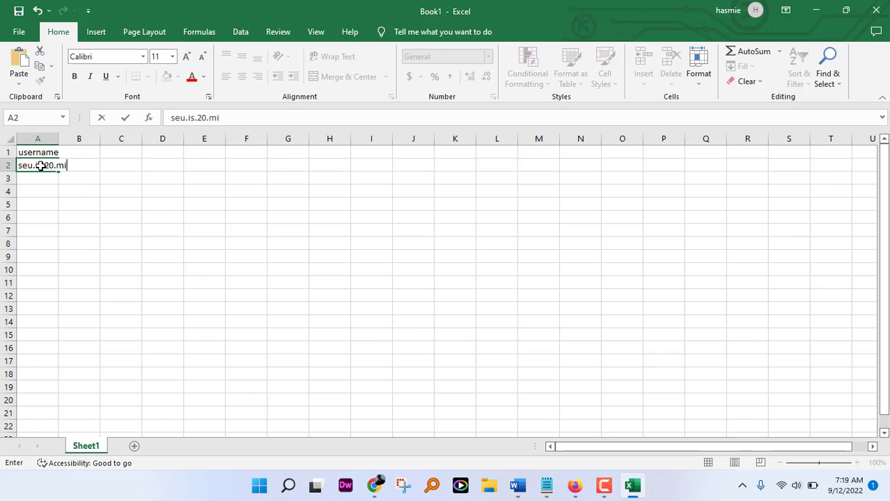
pyautogui.write('t.001')
pyautogui.click(91, 191)
# Step: Auto-fit column A to the width of the first username
pyautogui.click(75, 167)
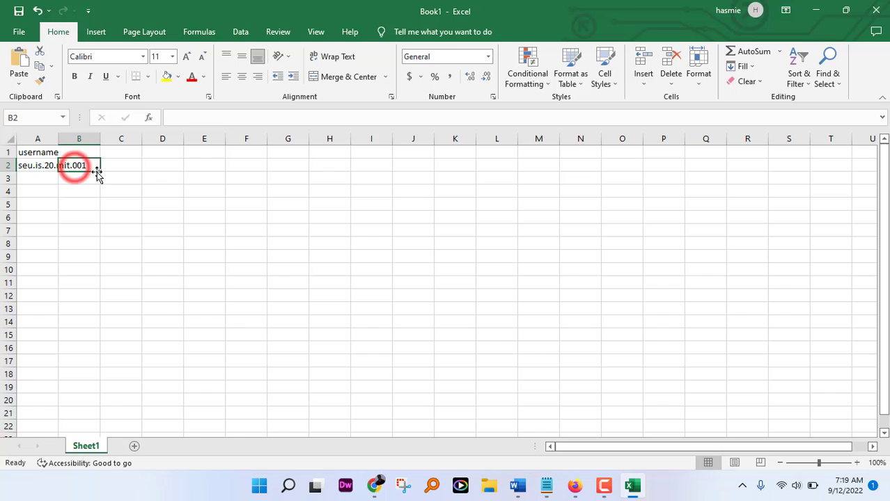
pyautogui.click(40, 164)
pyautogui.doubleClick(50, 165)
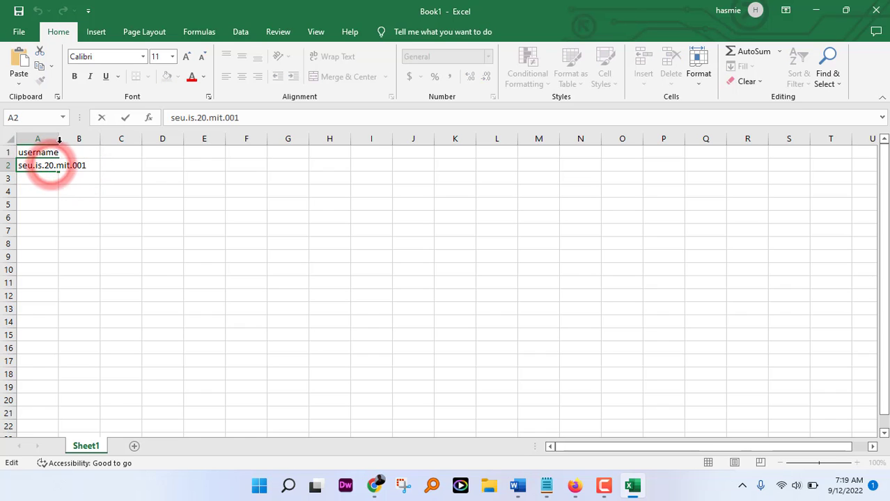
pyautogui.click(55, 139)
pyautogui.doubleClick(59, 138)
# Step: Fill the usernames down column A to row 22, numbered 001 to 021
pyautogui.click(75, 165)
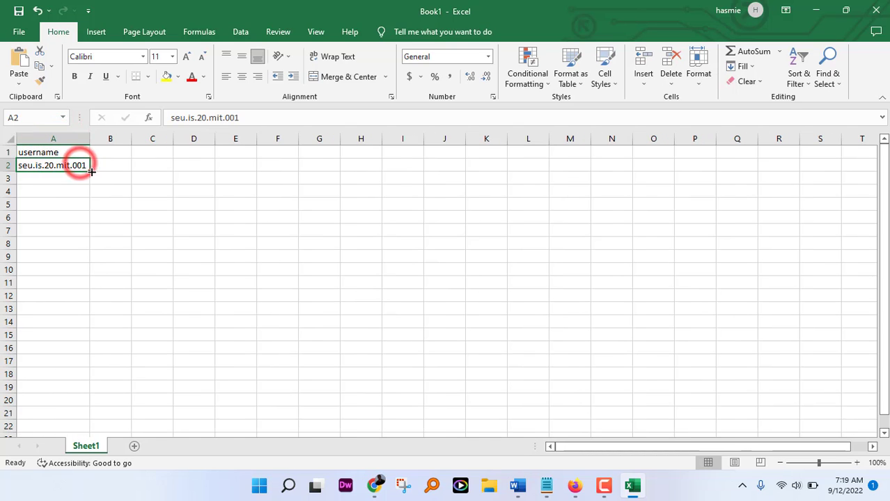
pyautogui.moveTo(87, 170); pyautogui.dragTo(70, 433)
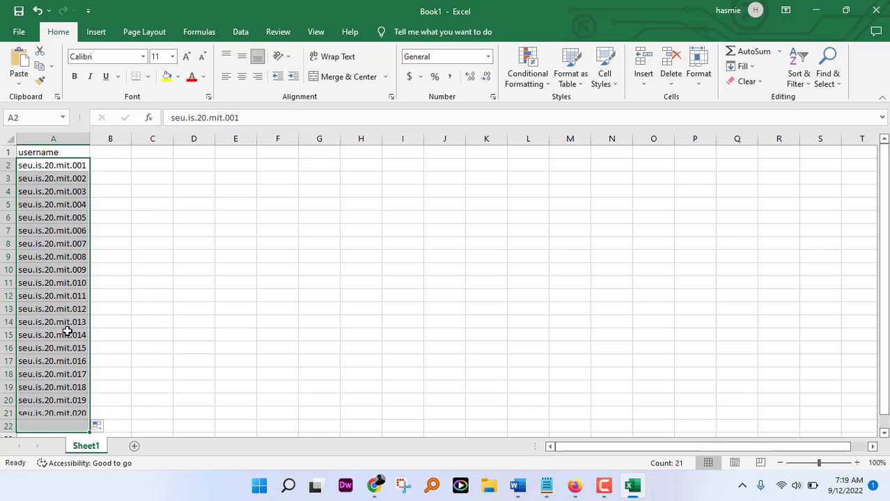
pyautogui.scroll(-2, 127, 329)
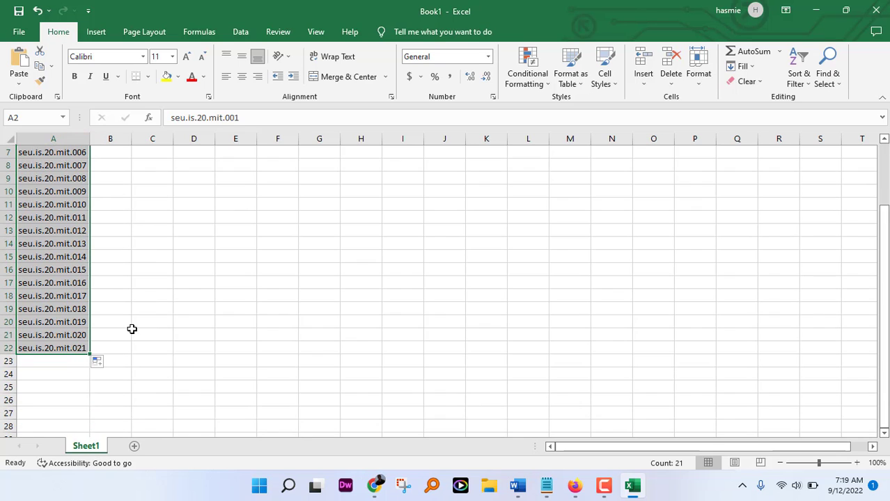
pyautogui.click(169, 265)
pyautogui.scroll(2, 97, 286)
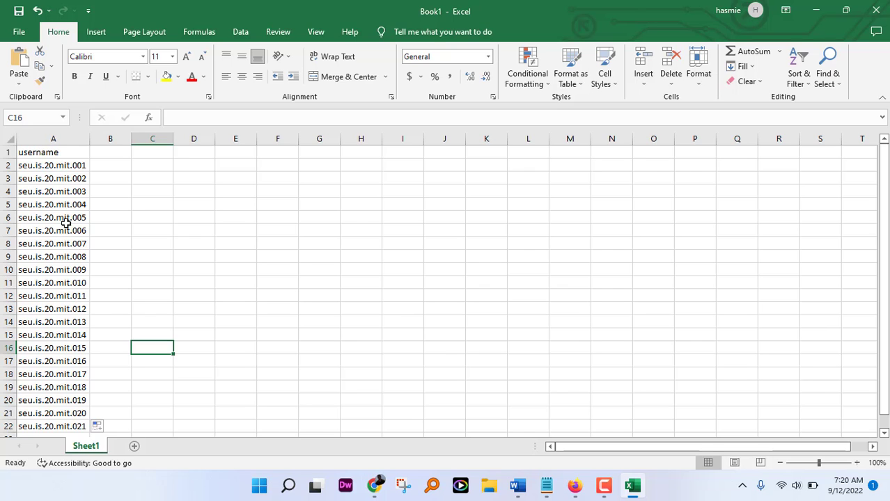
pyautogui.scroll(-1, 72, 302)
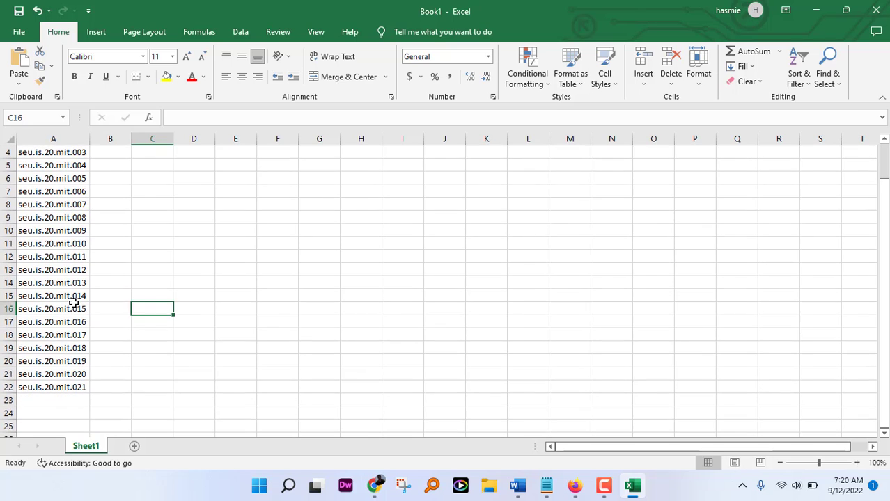
pyautogui.scroll(1, 72, 303)
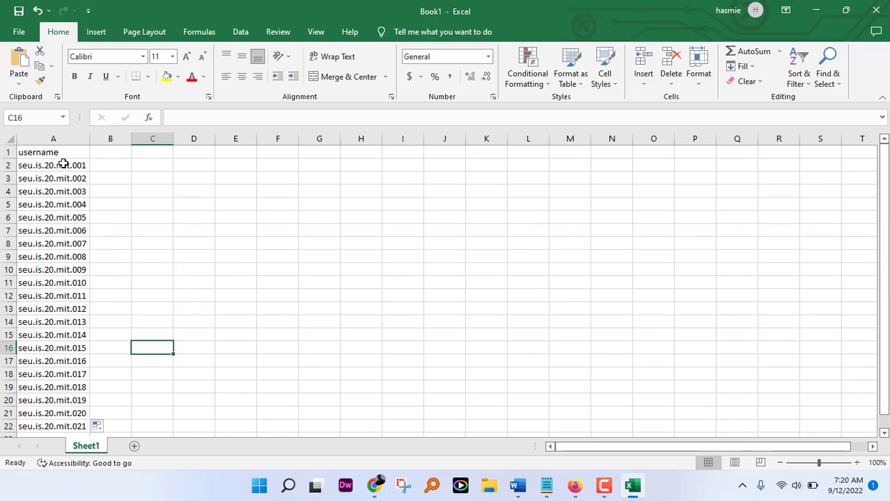
# Step: Save the list to the Desktop as CSV (Comma delimited) file 20mit.csv, then minimise Excel
pyautogui.click(20, 33)
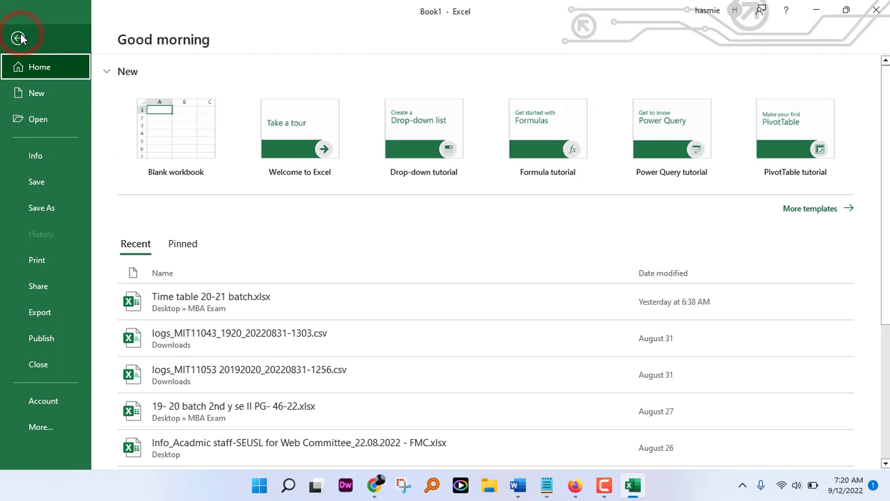
pyautogui.click(52, 208)
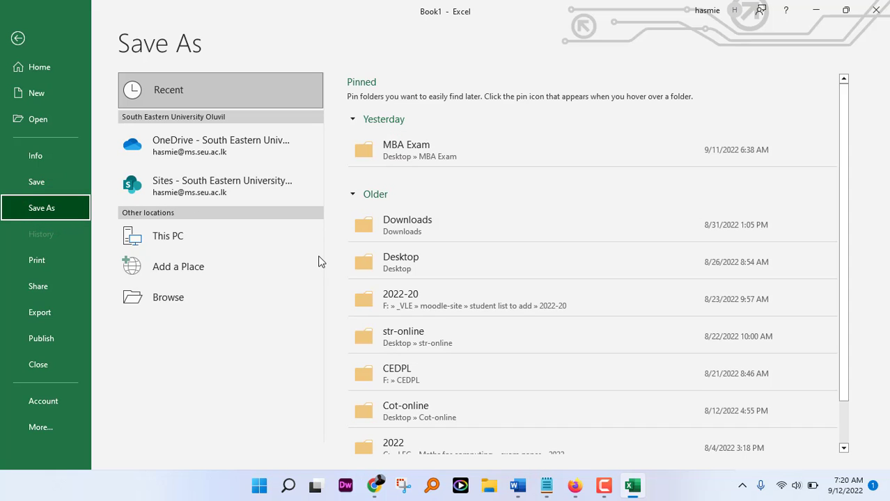
pyautogui.click(376, 263)
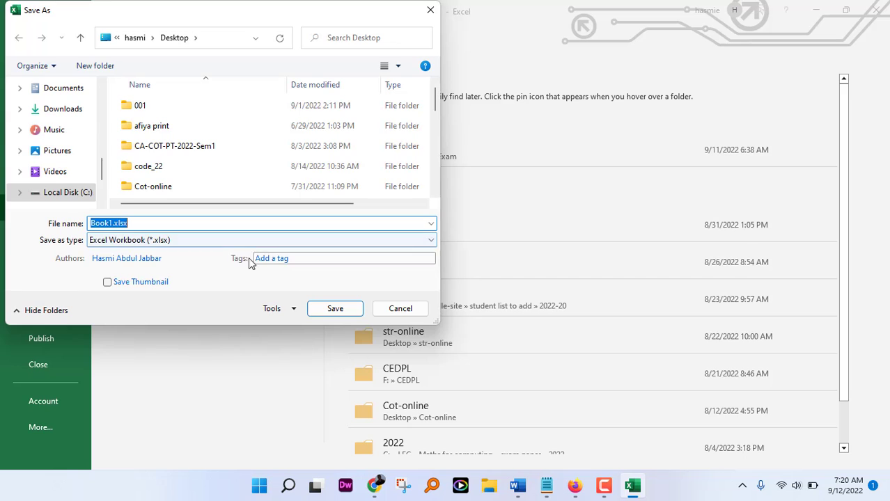
pyautogui.click(432, 242)
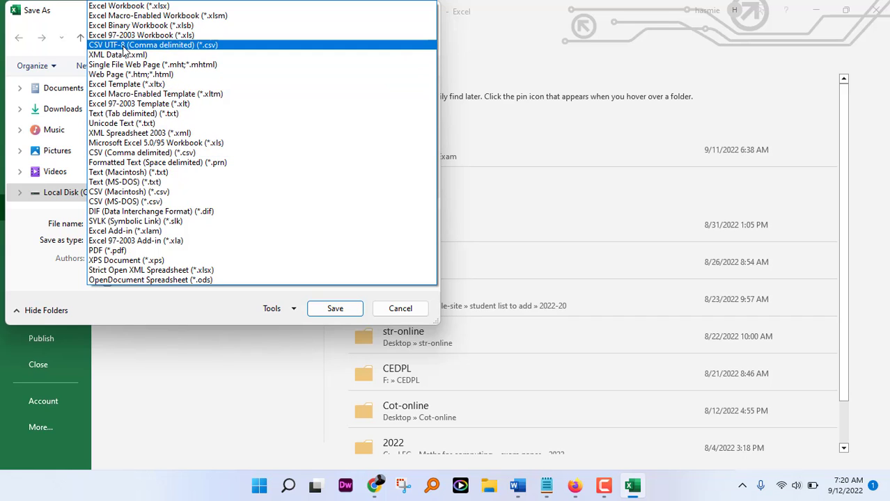
pyautogui.click(120, 152)
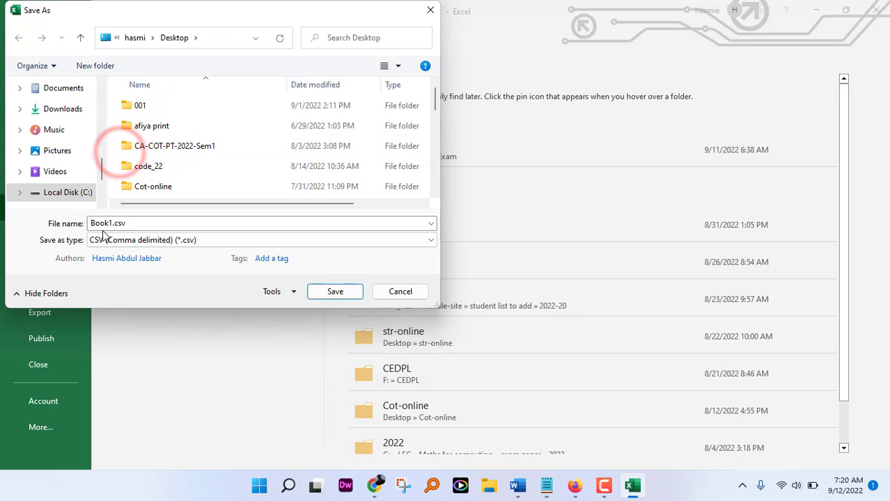
pyautogui.doubleClick(108, 224)
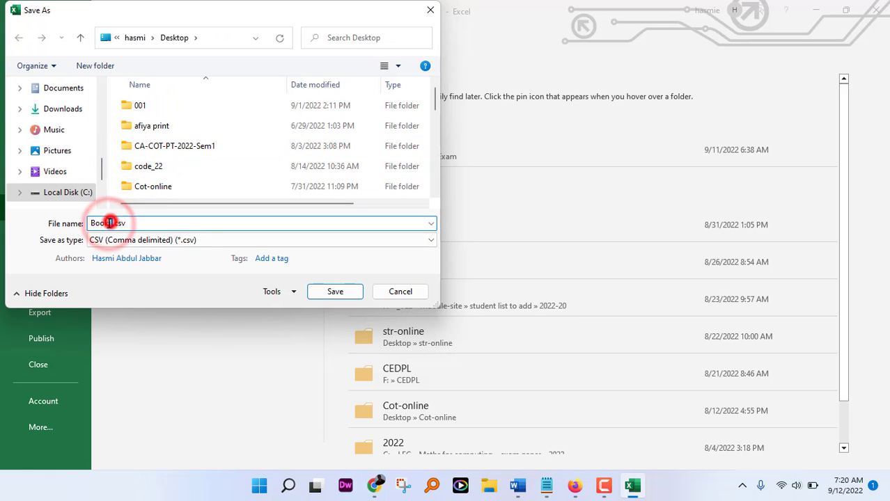
pyautogui.doubleClick(109, 224)
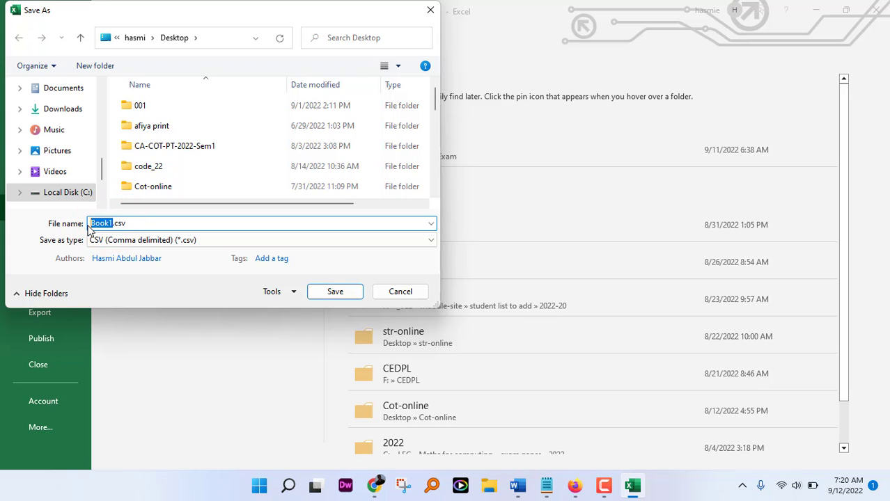
pyautogui.write('20mit')
pyautogui.click(333, 292)
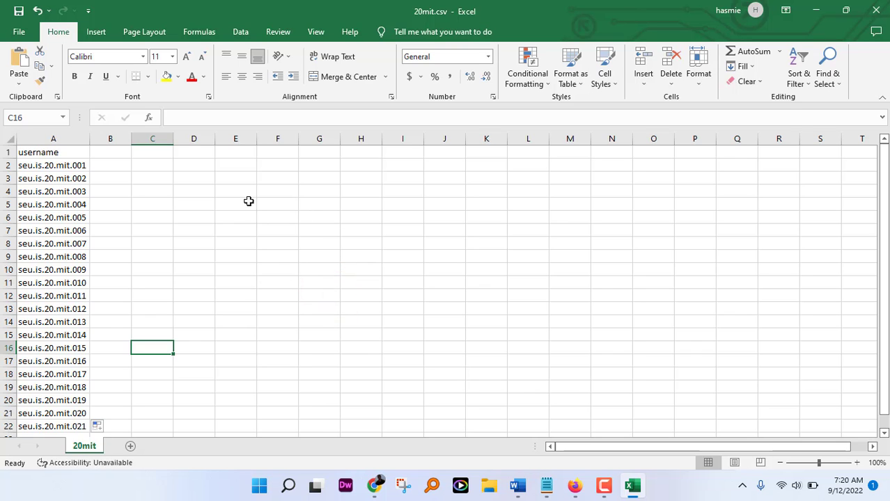
pyautogui.click(815, 11)
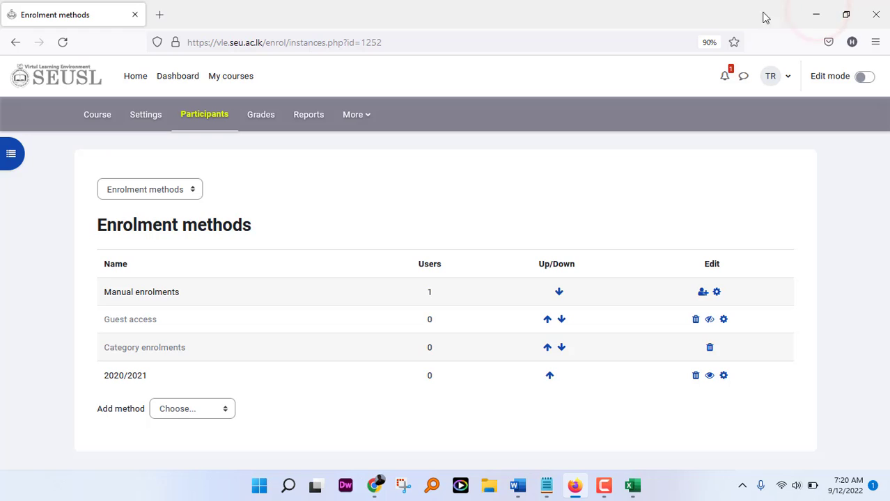
# Step: Check the Add method list without adding anything, then bring up the course participant pages list
pyautogui.click(226, 413)
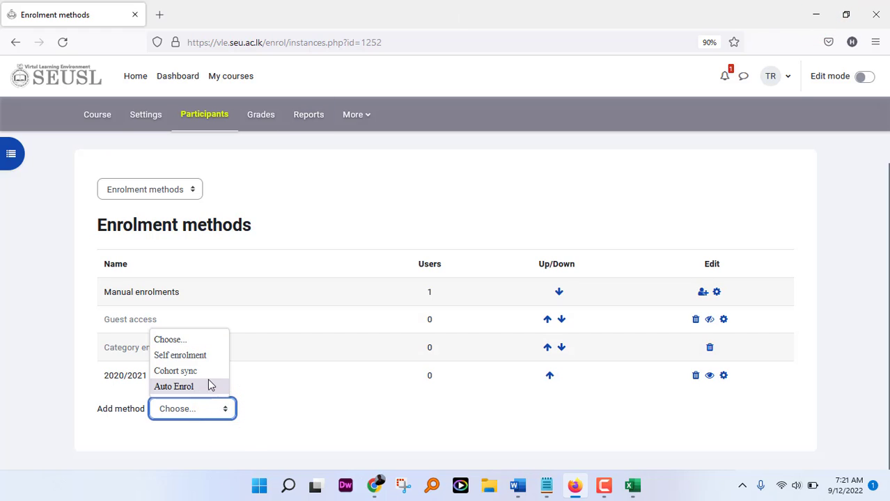
pyautogui.click(237, 189)
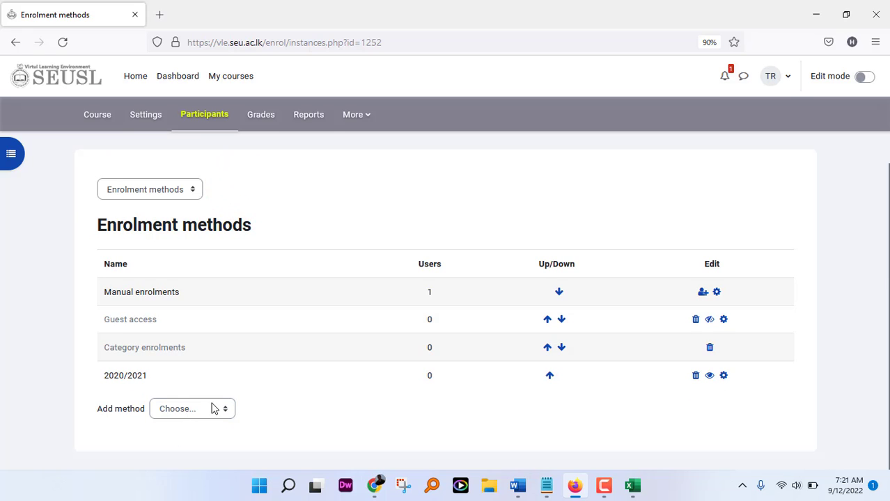
pyautogui.click(194, 193)
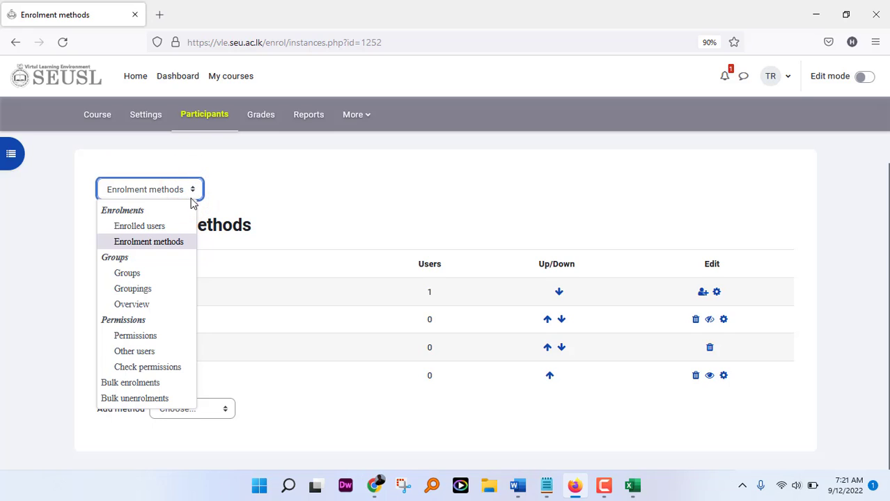
# Step: Go to the Bulk enrolments upload form (UTF-8, role Student) and un-maximise the browser
pyautogui.click(133, 383)
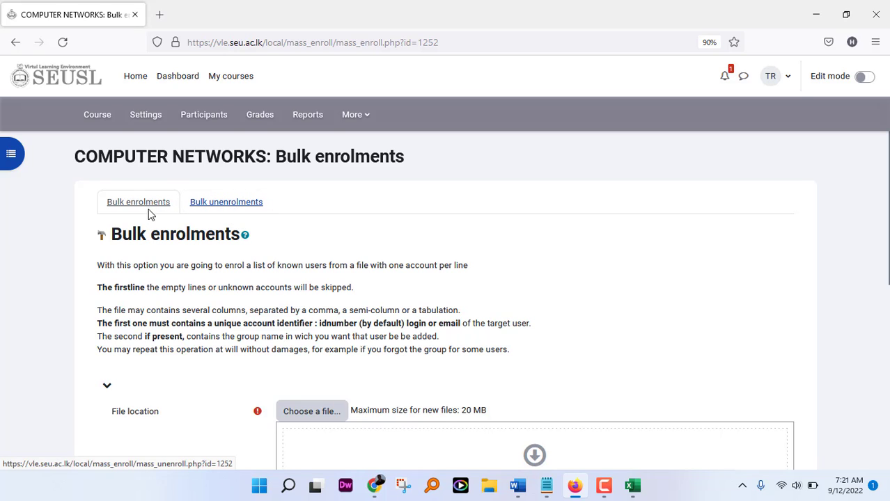
pyautogui.scroll(-1, 242, 254)
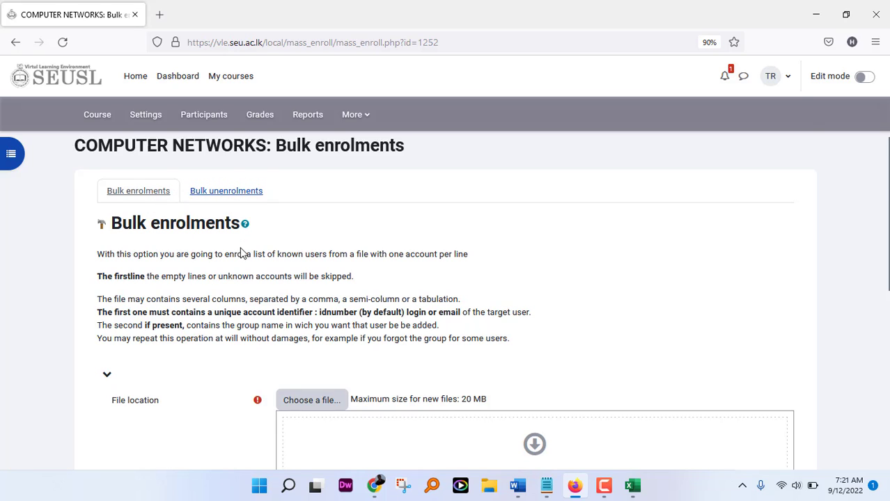
pyautogui.scroll(-3, 242, 253)
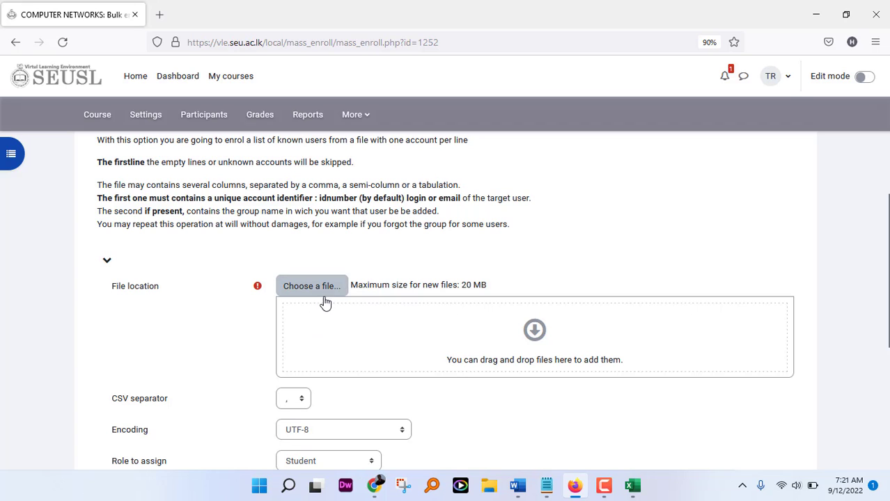
pyautogui.click(847, 20)
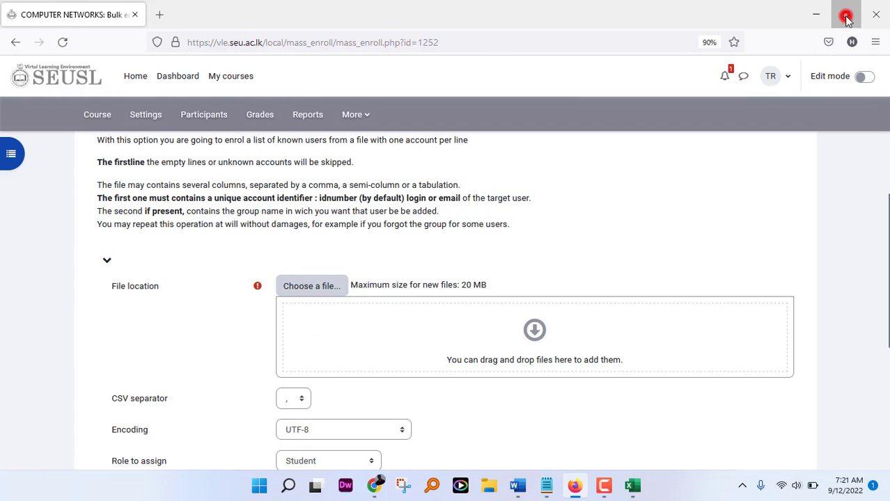
# Step: Drag 20mit.csv from the Desktop into the form's File location area
pyautogui.click(884, 494)
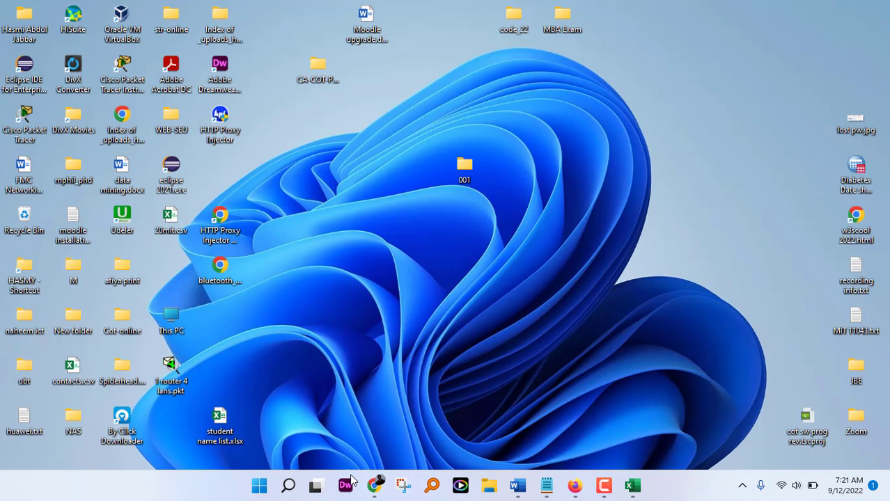
pyautogui.click(576, 486)
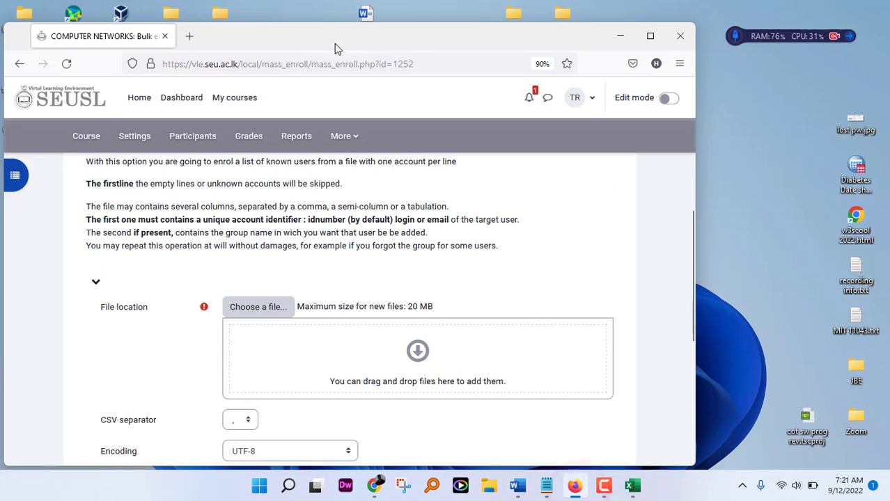
pyautogui.moveTo(335, 36); pyautogui.dragTo(630, 37)
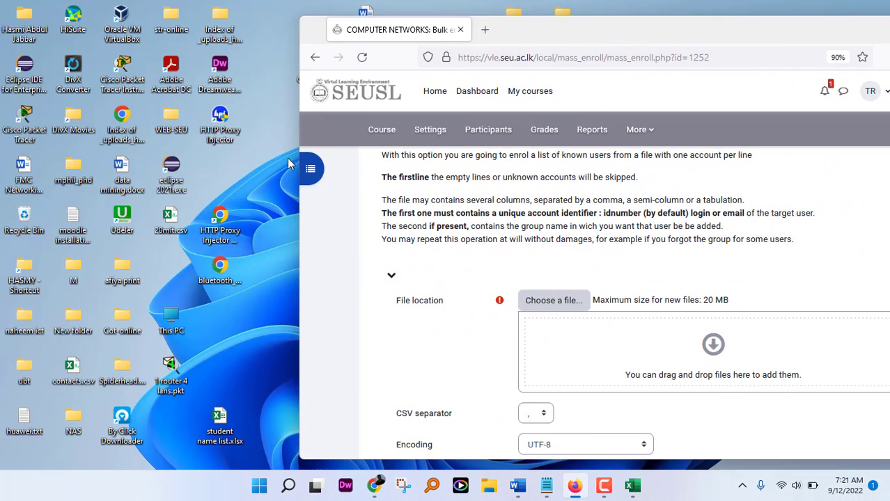
pyautogui.click(173, 218)
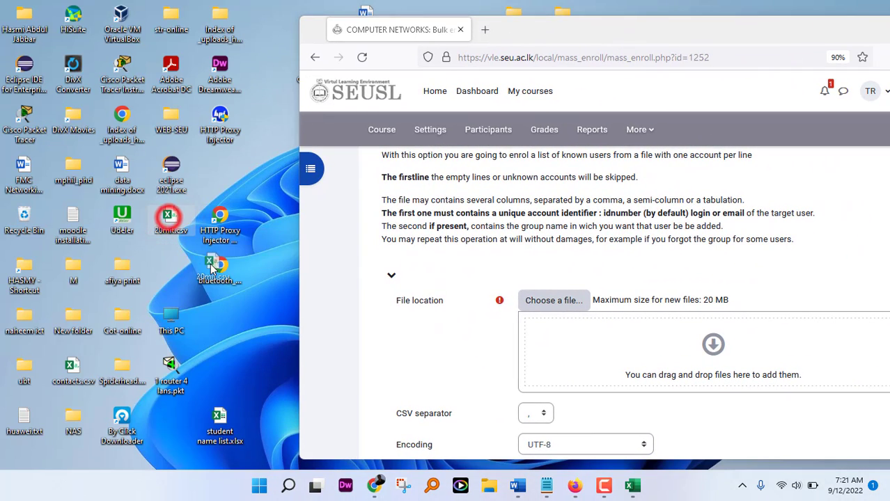
pyautogui.moveTo(169, 220); pyautogui.dragTo(592, 349)
pyautogui.doubleClick(841, 22)
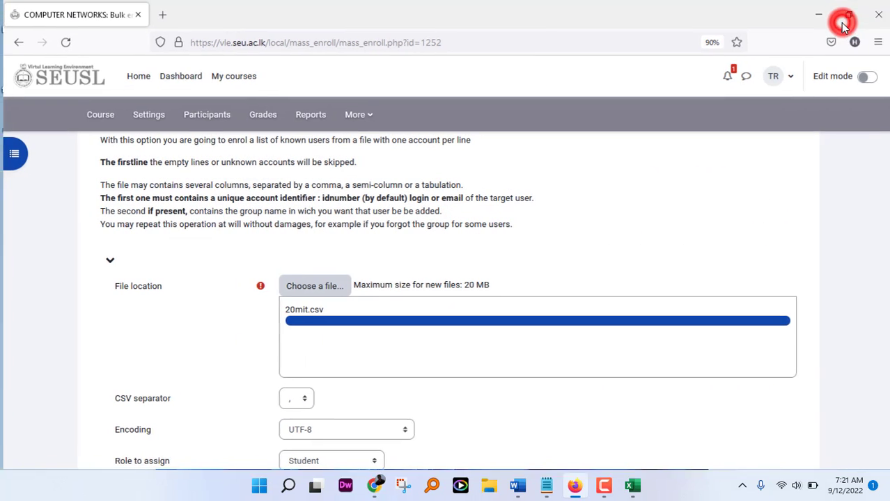
# Step: Set First column contains to Login
pyautogui.scroll(-3, 561, 261)
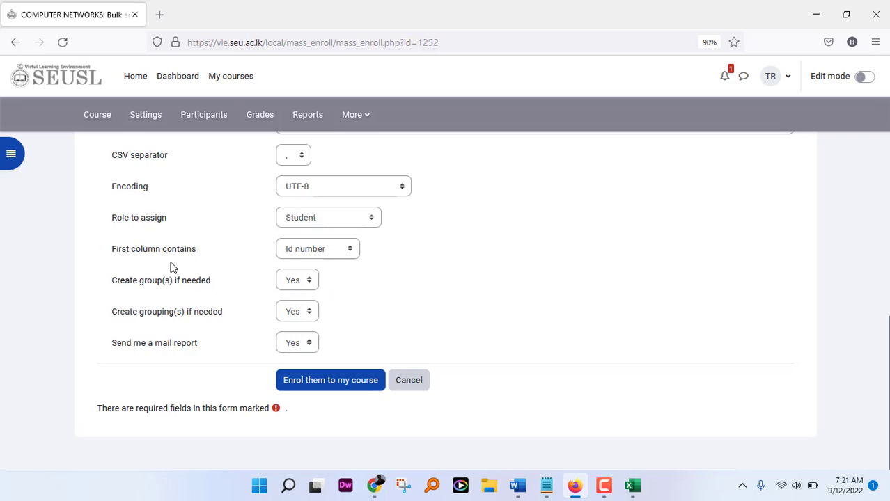
pyautogui.click(350, 249)
pyautogui.click(323, 287)
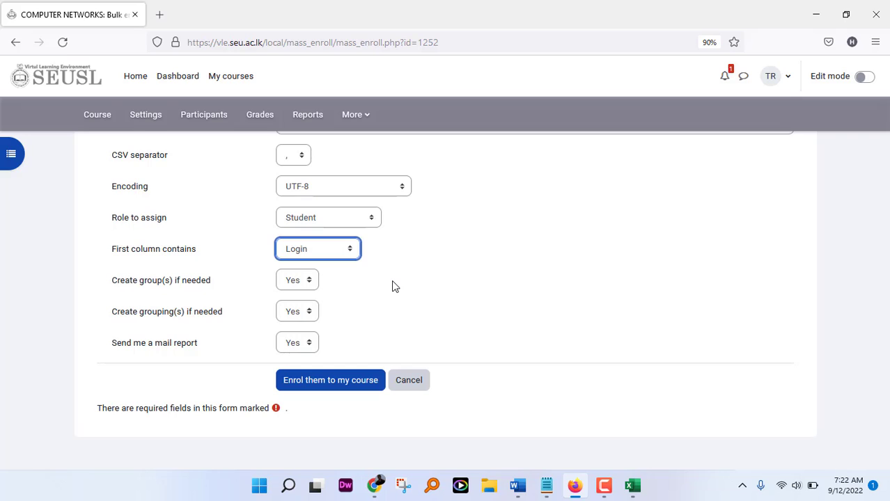
# Step: Run Enrol them to my course and highlight the '20 enroled' summary line
pyautogui.click(332, 387)
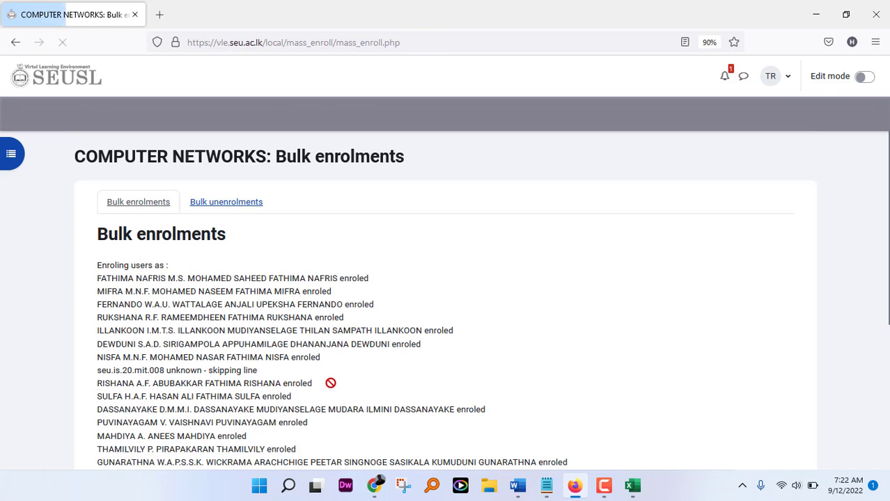
pyautogui.scroll(-3, 206, 264)
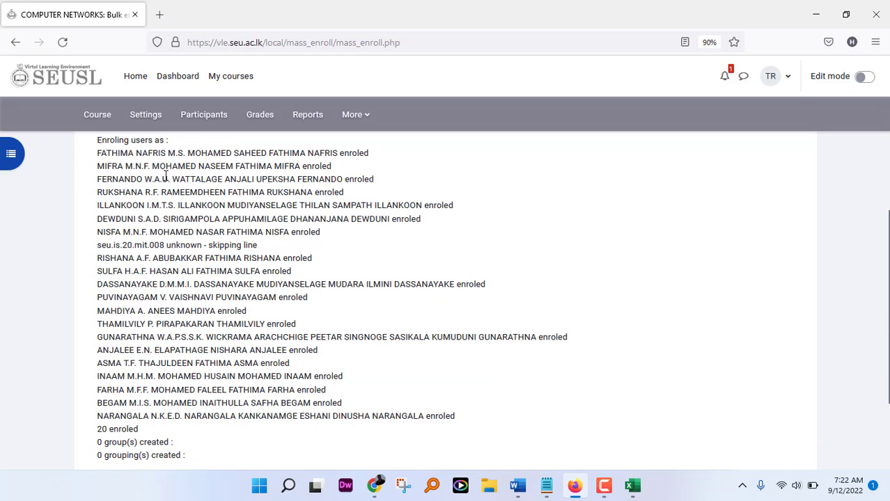
pyautogui.moveTo(100, 149); pyautogui.dragTo(185, 231)
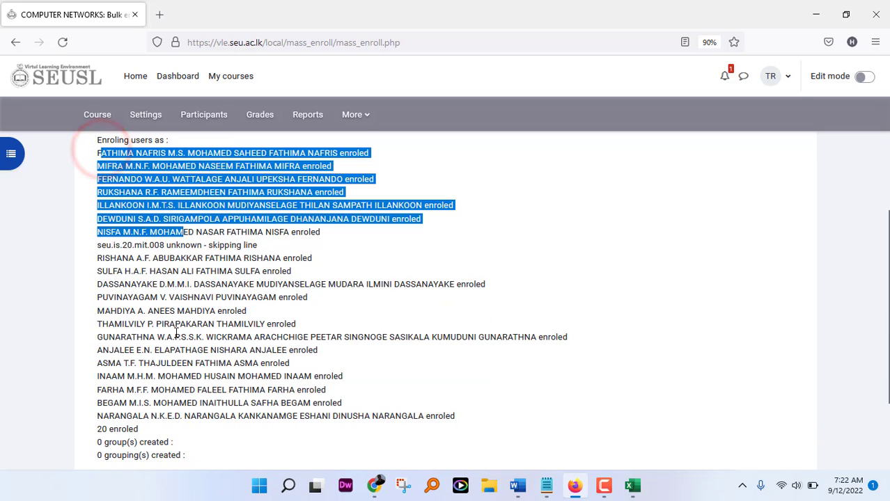
pyautogui.scroll(-3, 169, 362)
pyautogui.tripleClick(101, 326)
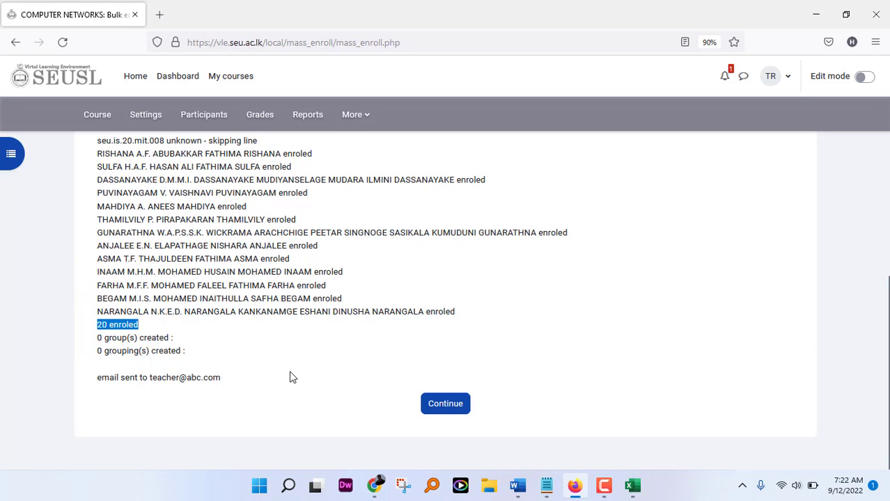
pyautogui.scroll(2, 292, 376)
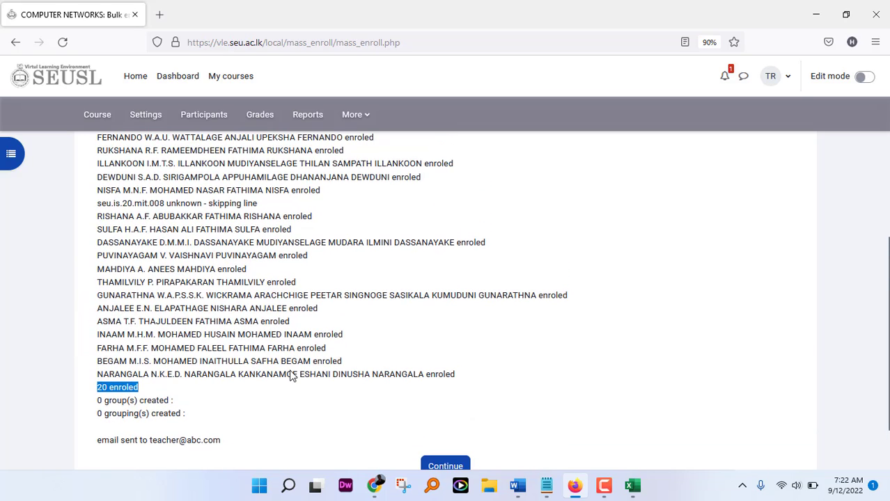
pyautogui.scroll(2, 292, 371)
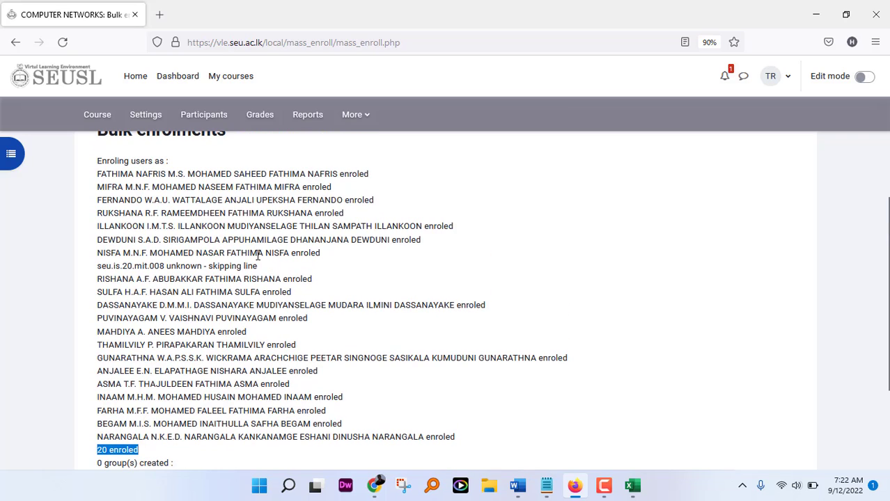
# Step: Highlight the skipped unknown account, the enrolled count 20 and the report e-mail line
pyautogui.moveTo(260, 263); pyautogui.dragTo(99, 256)
pyautogui.click(99, 277)
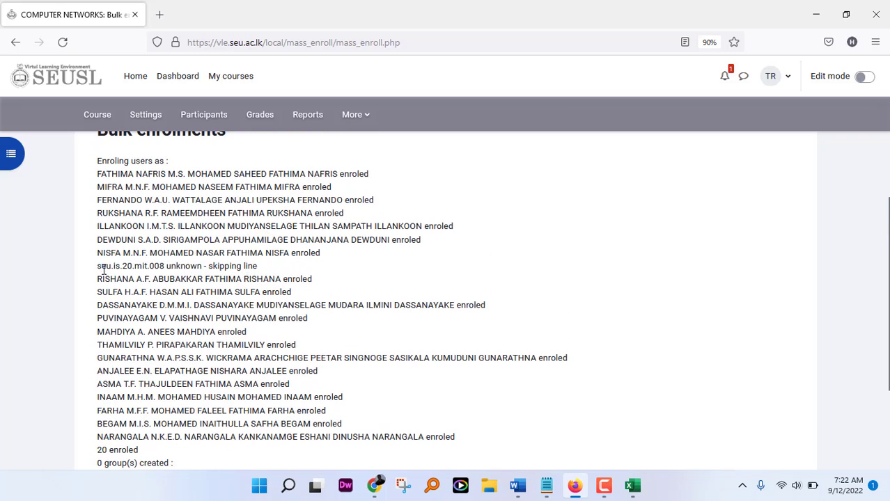
pyautogui.tripleClick(103, 269)
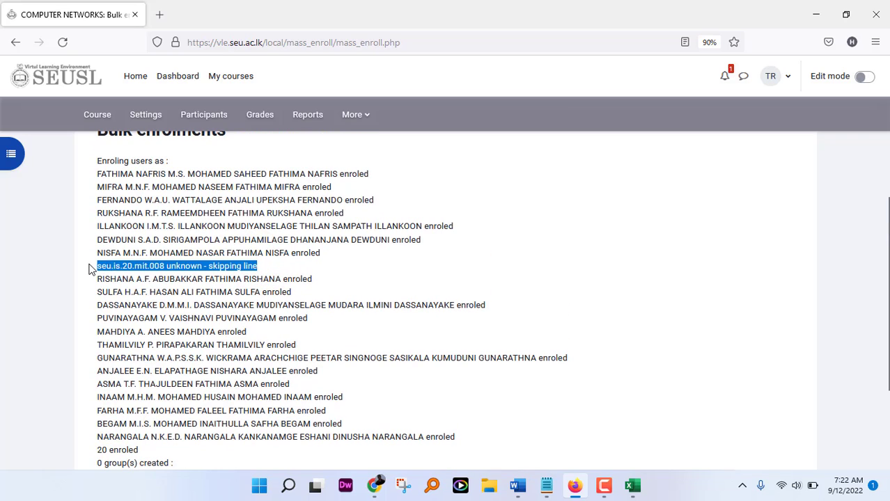
pyautogui.click(428, 278)
pyautogui.scroll(-3, 298, 291)
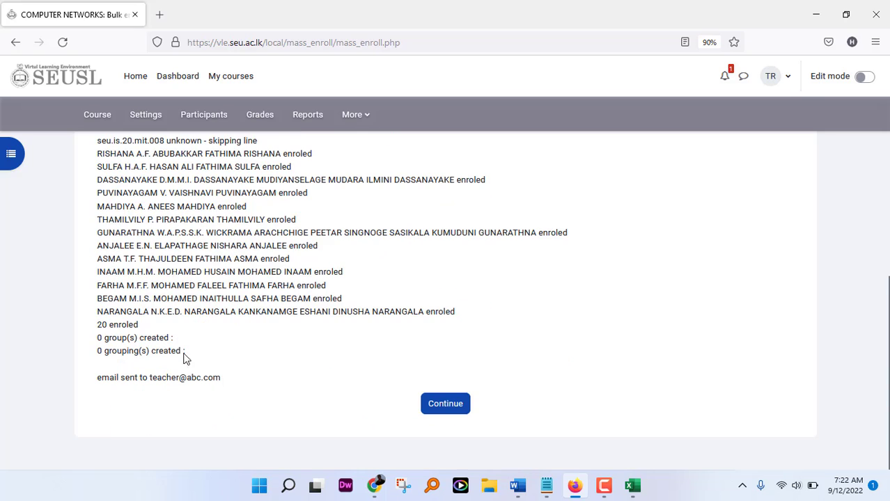
pyautogui.doubleClick(100, 325)
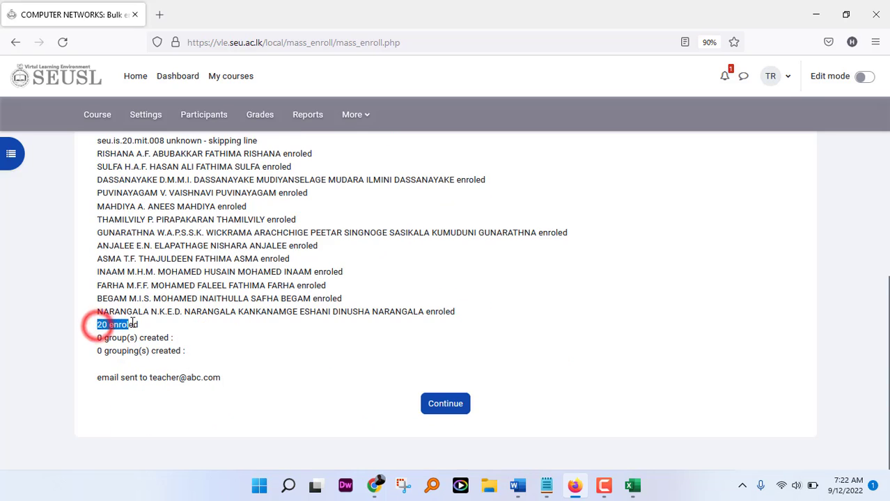
pyautogui.click(103, 325)
pyautogui.doubleClick(102, 325)
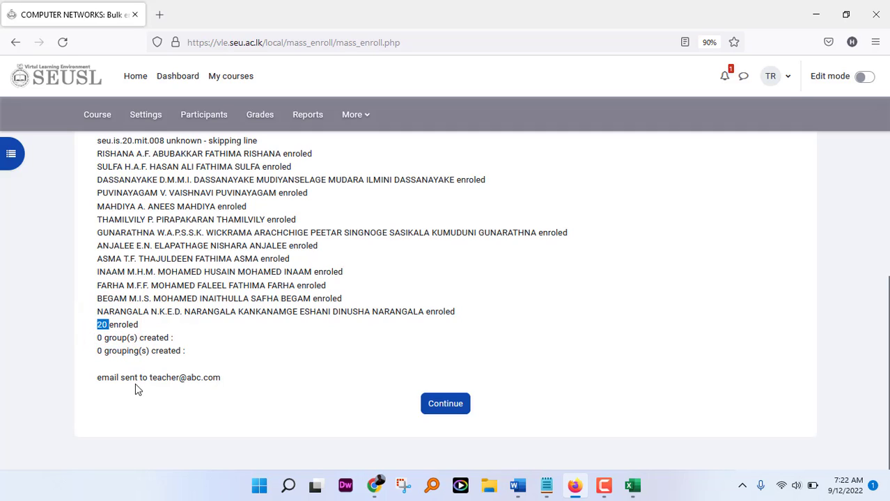
pyautogui.moveTo(97, 379); pyautogui.dragTo(229, 379)
pyautogui.click(239, 415)
# Step: Return from the results and open the Computer Networks participants list, 21 found
pyautogui.click(453, 405)
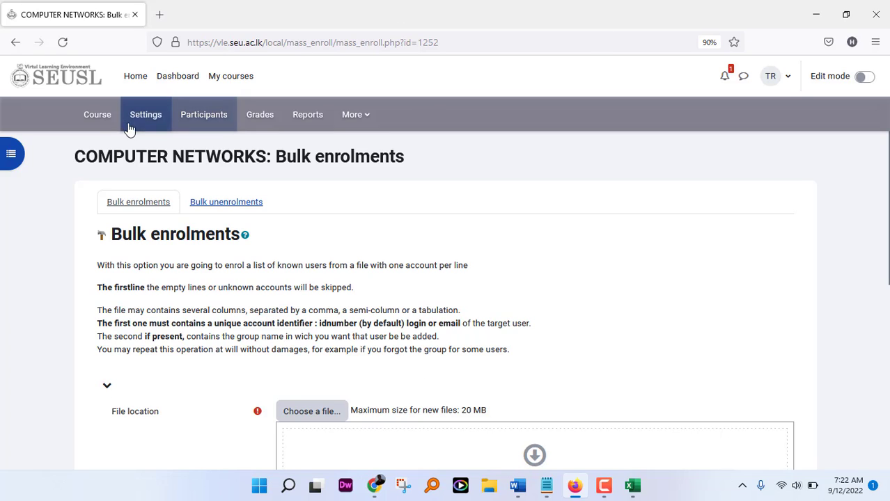
pyautogui.click(204, 115)
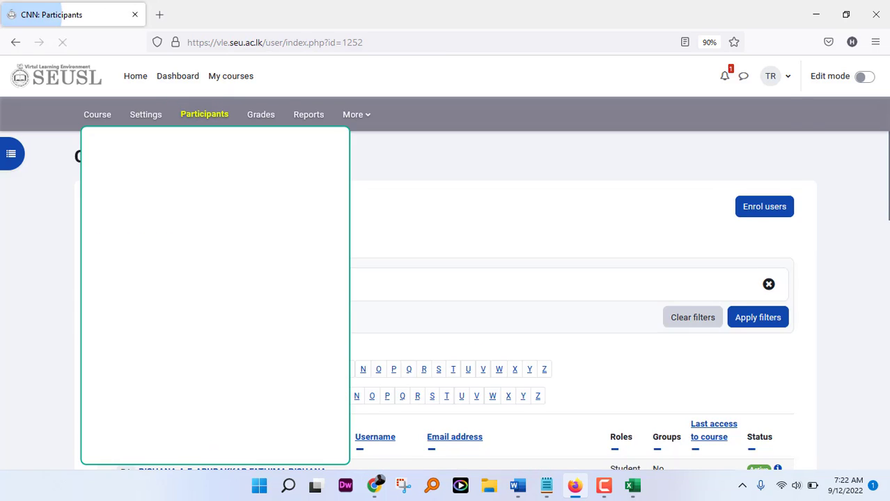
pyautogui.scroll(-10, 209, 279)
pyautogui.scroll(10, 571, 299)
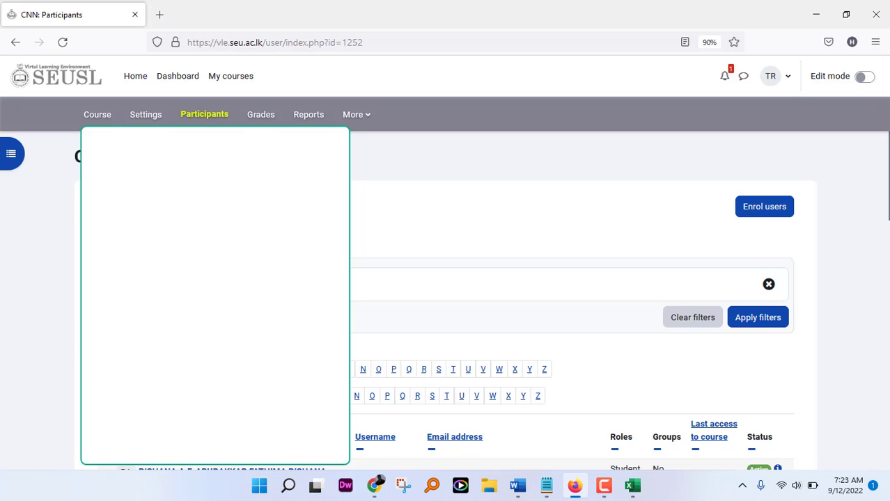
pyautogui.scroll(-10, 572, 299)
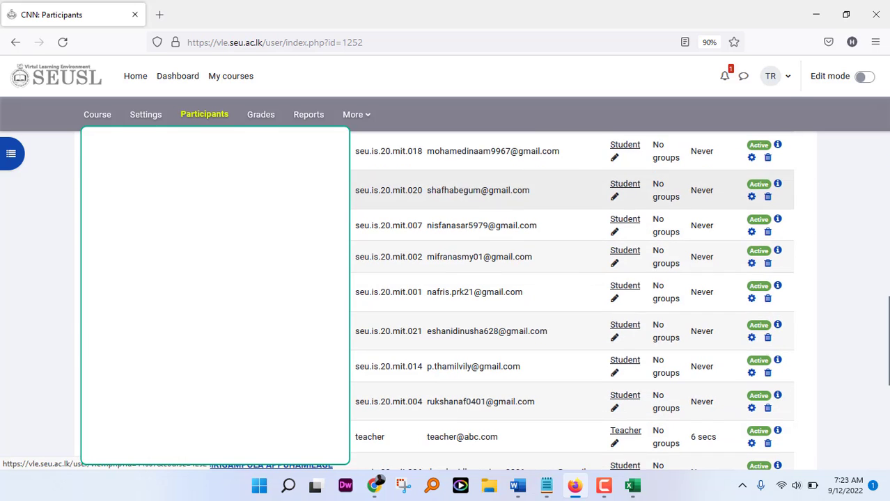
pyautogui.scroll(-3, 571, 300)
pyautogui.scroll(10, 356, 350)
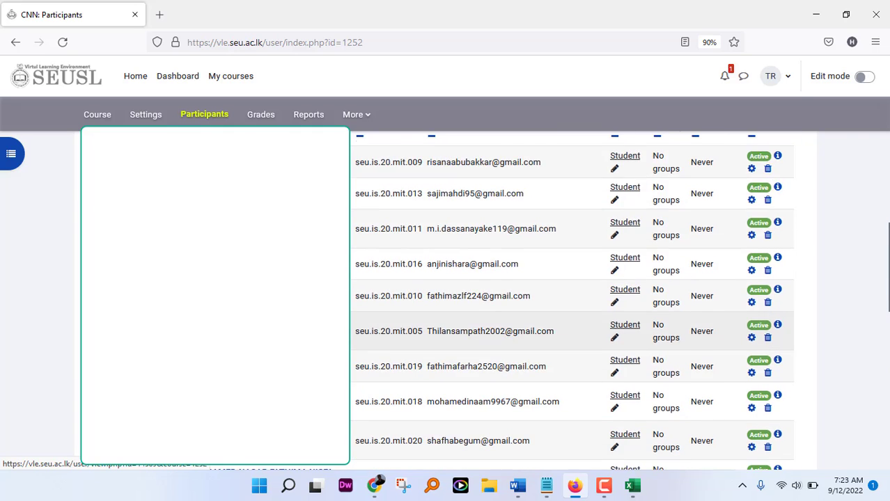
pyautogui.scroll(-2, 356, 350)
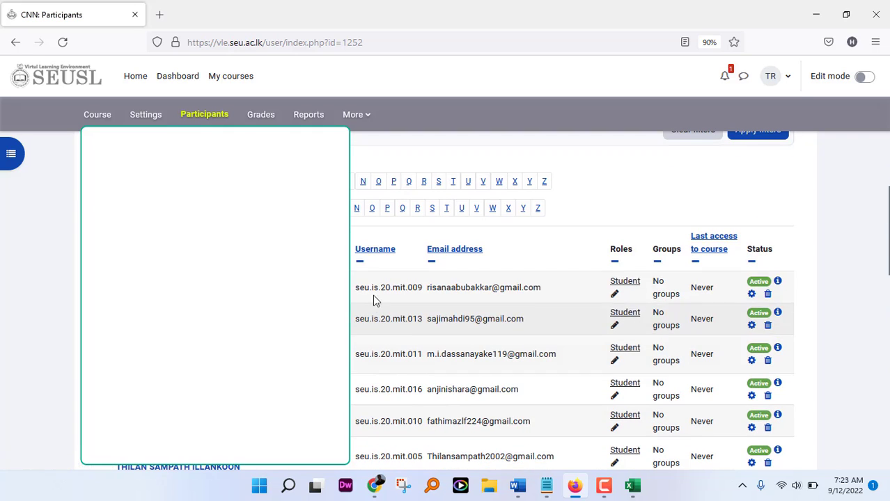
# Step: Sort participants by username descending so the teacher is listed first
pyautogui.click(375, 249)
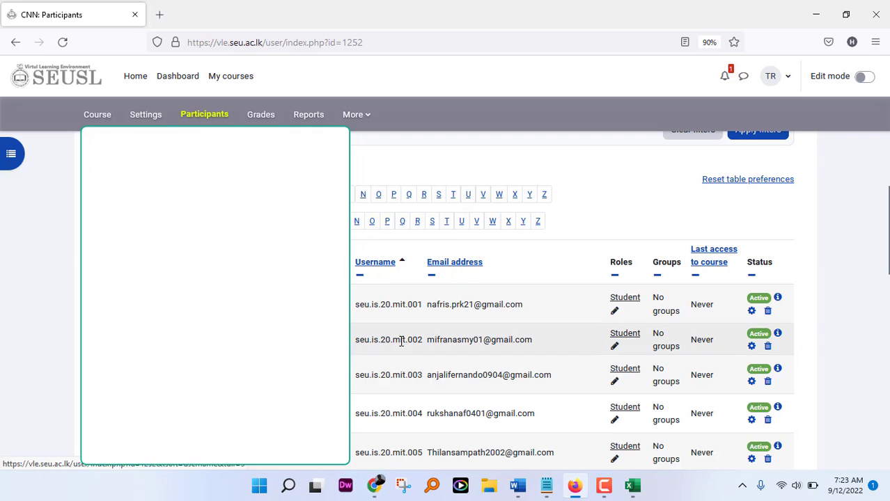
pyautogui.click(379, 265)
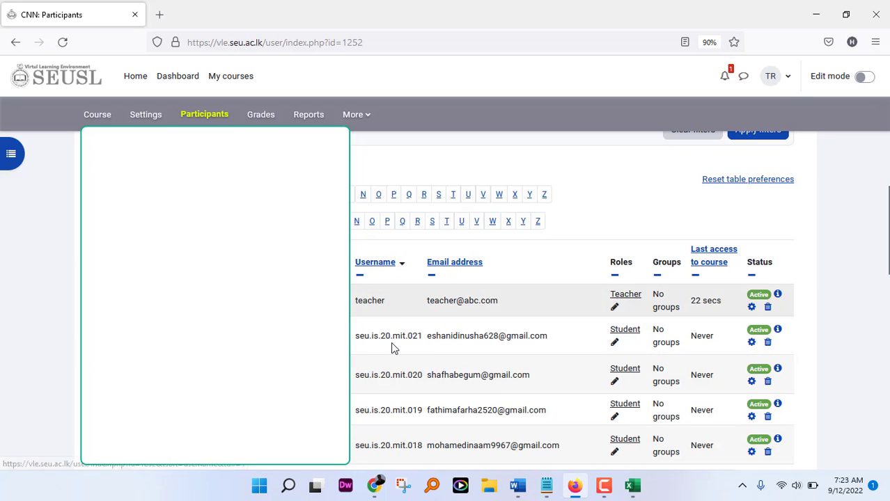
pyautogui.scroll(-3, 420, 405)
pyautogui.scroll(5, 420, 404)
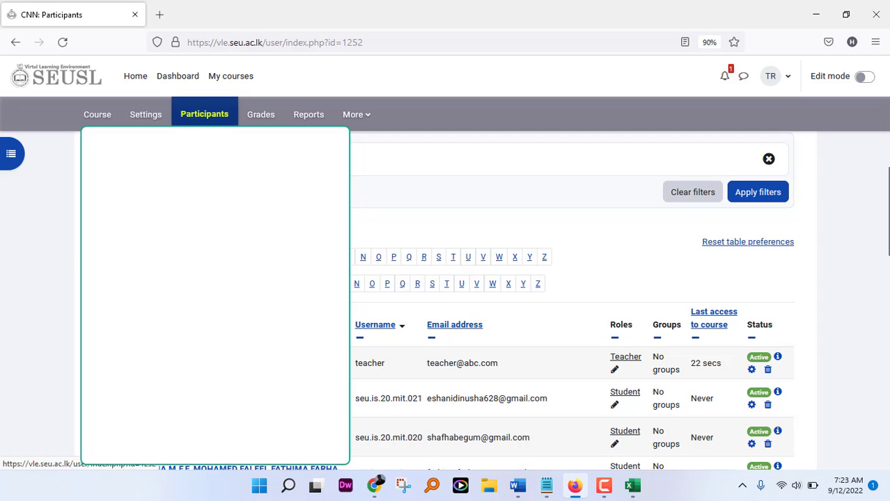
pyautogui.scroll(1, 236, 117)
pyautogui.scroll(2, 202, 222)
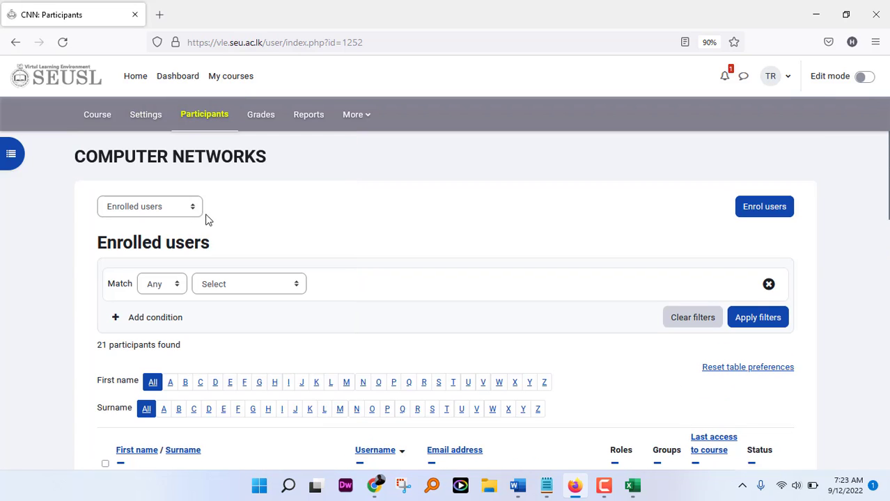
# Step: Open Bulk unenrolments and attach 20mit.csv to its File location area
pyautogui.click(193, 209)
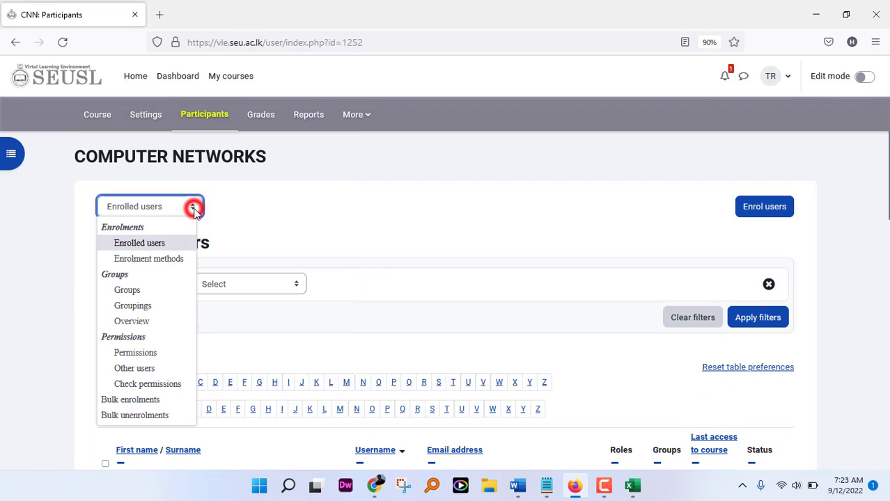
pyautogui.click(135, 415)
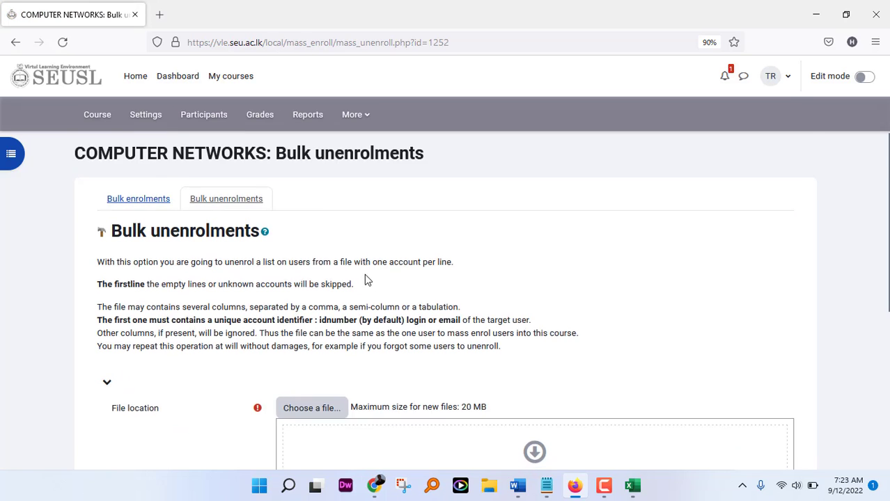
pyautogui.scroll(-4, 367, 279)
pyautogui.click(847, 15)
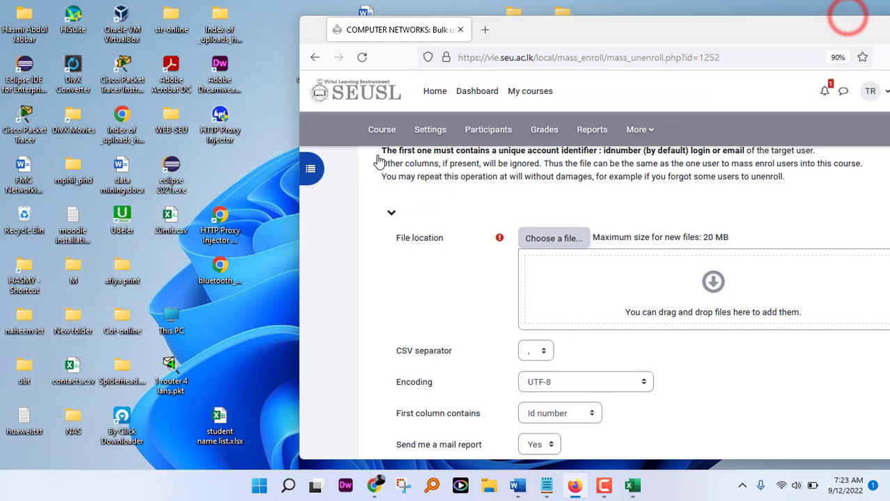
pyautogui.moveTo(171, 220); pyautogui.dragTo(588, 291)
pyautogui.doubleClick(782, 33)
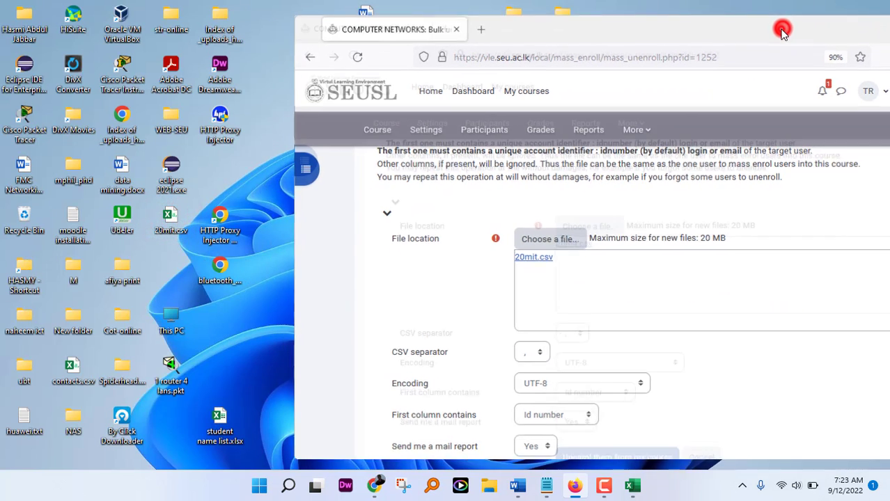
pyautogui.scroll(4, 274, 274)
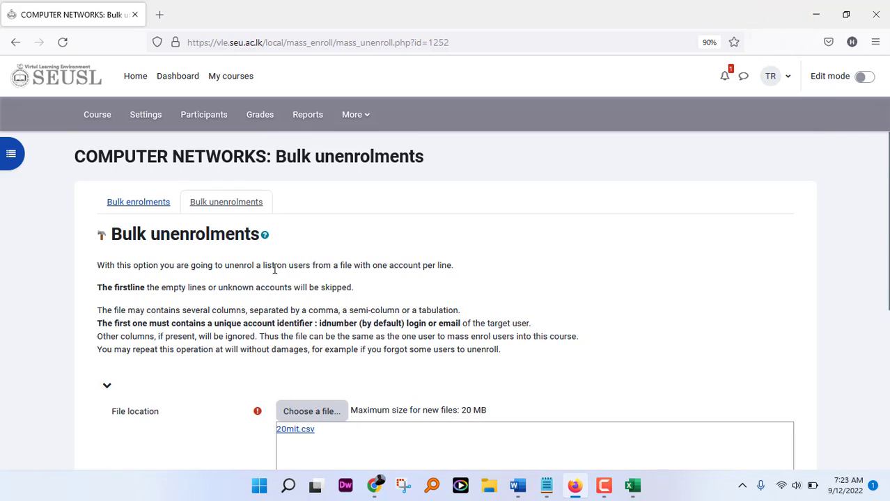
pyautogui.scroll(-4, 275, 269)
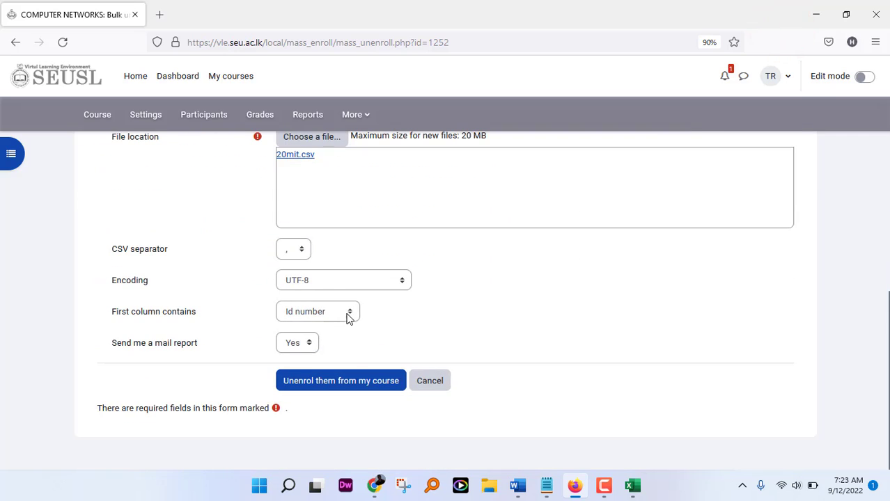
# Step: Match users by Login and submit Unenrol them from my course
pyautogui.click(349, 314)
pyautogui.click(300, 346)
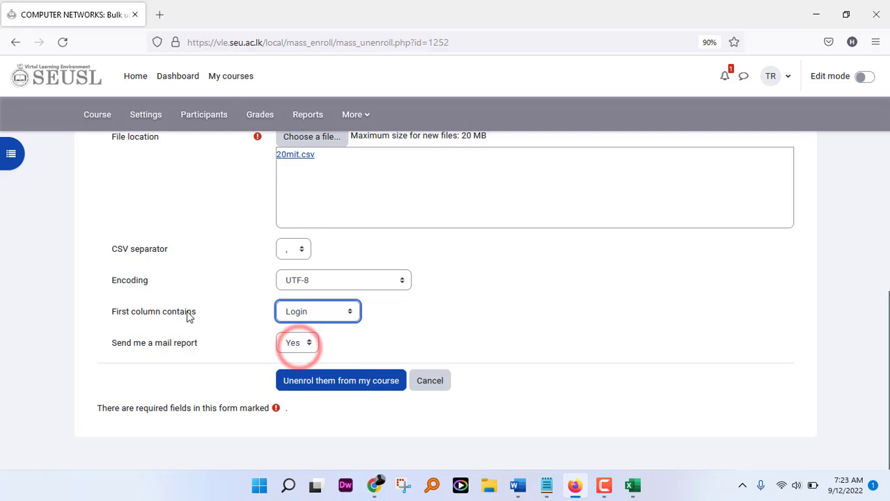
pyautogui.click(336, 385)
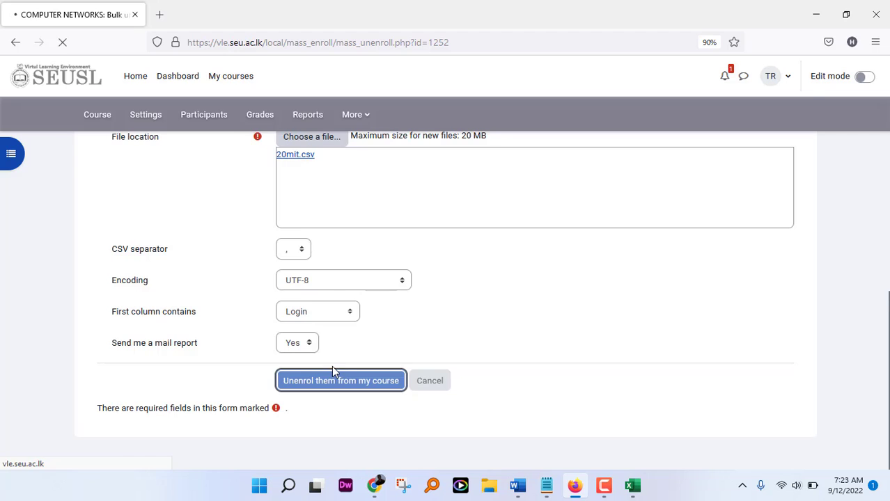
# Step: Check the 20 unenroled total, return to the blank Bulk unenrolments form, and briefly review the notes
pyautogui.scroll(-3, 332, 369)
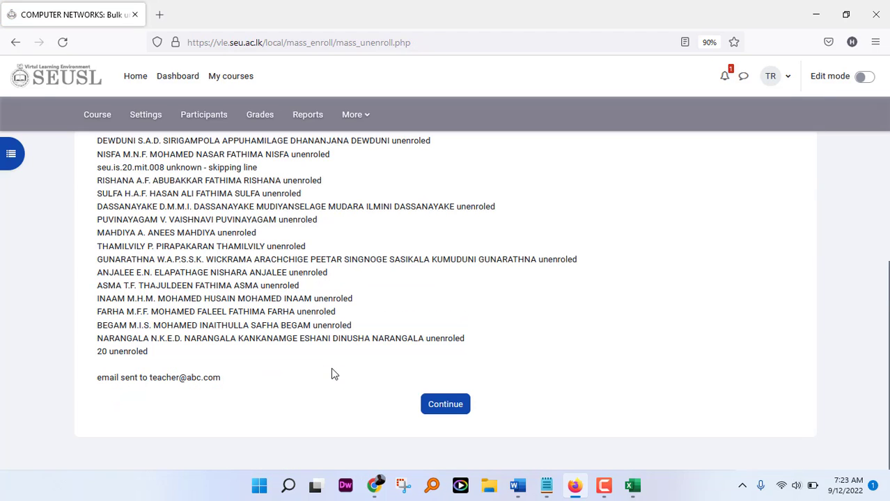
pyautogui.tripleClick(91, 358)
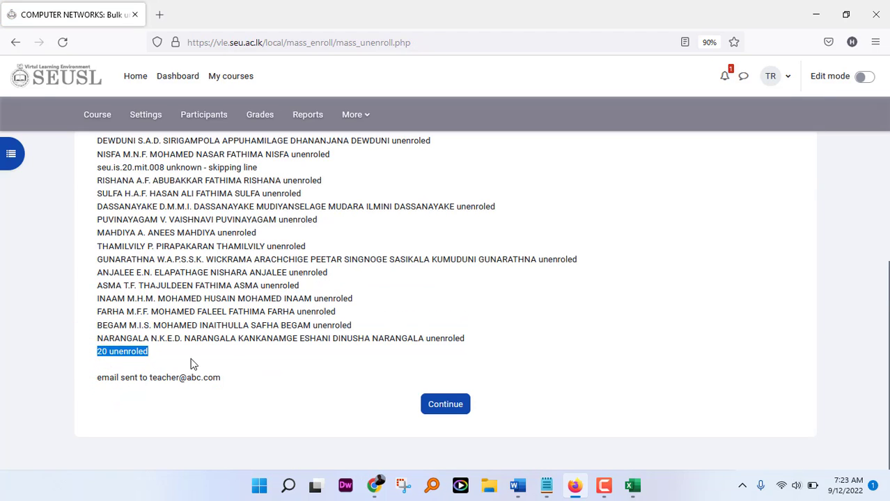
pyautogui.click(446, 404)
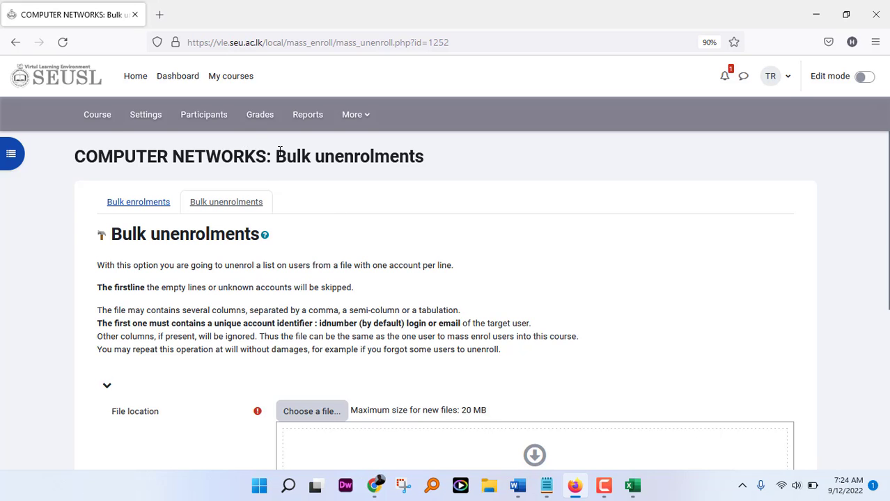
pyautogui.click(546, 485)
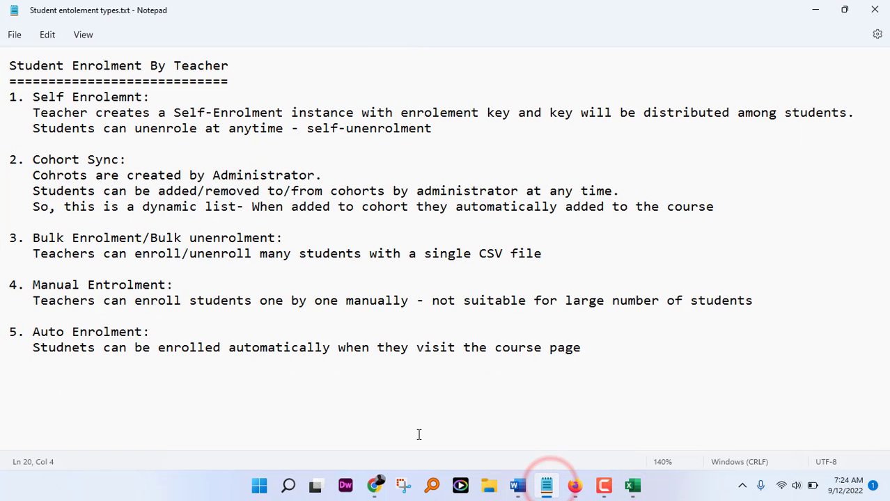
pyautogui.click(814, 11)
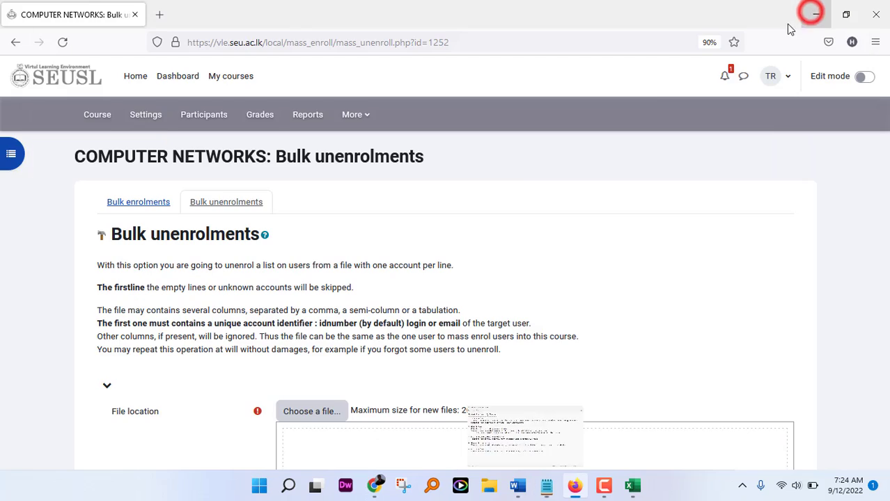
# Step: From Participants, find three students by username and select them for enrolment with the Student role
pyautogui.click(210, 120)
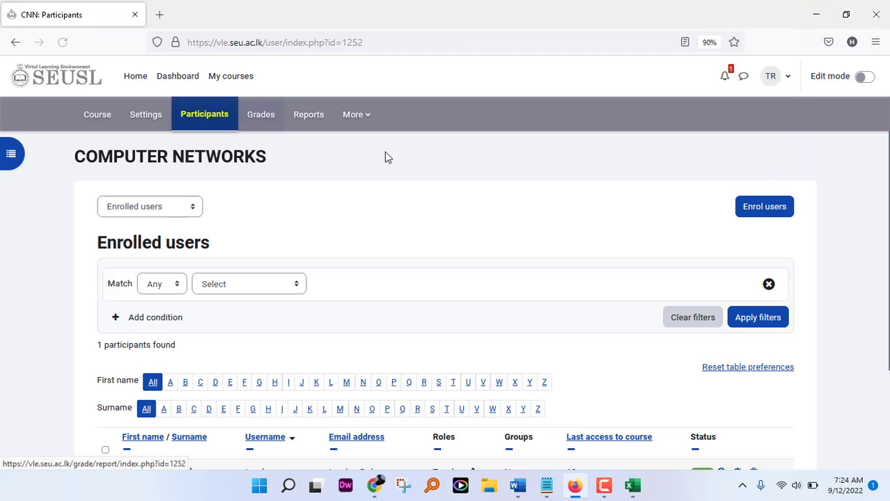
pyautogui.click(768, 210)
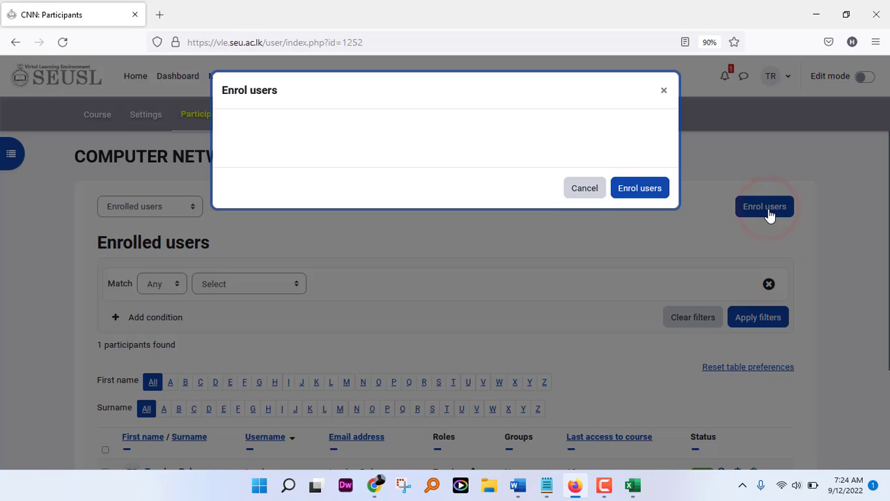
pyautogui.click(365, 182)
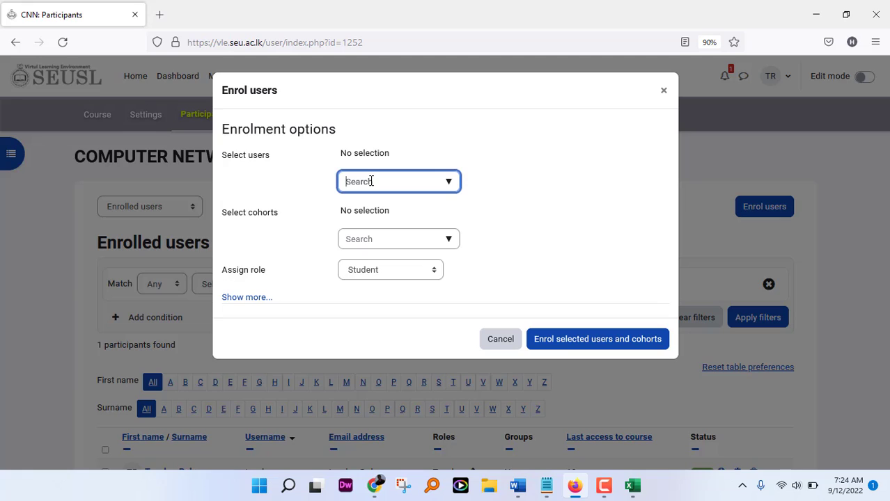
pyautogui.write('seu.is')
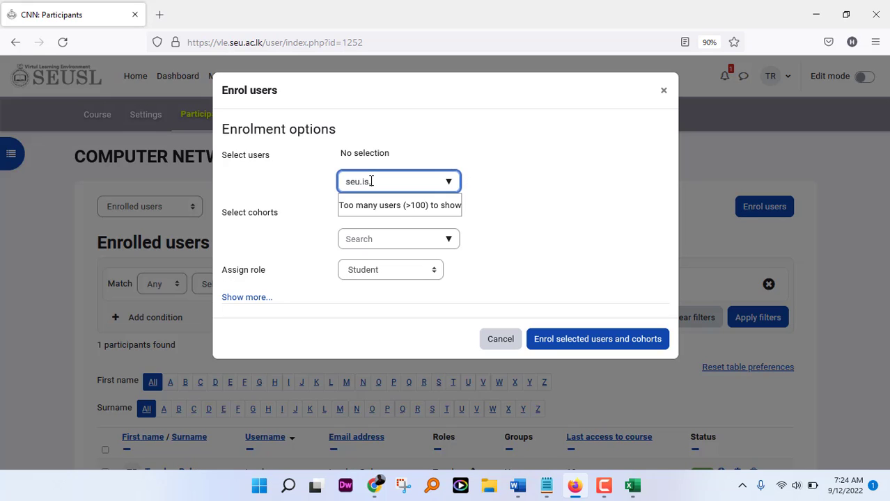
pyautogui.write('20.mit.004')
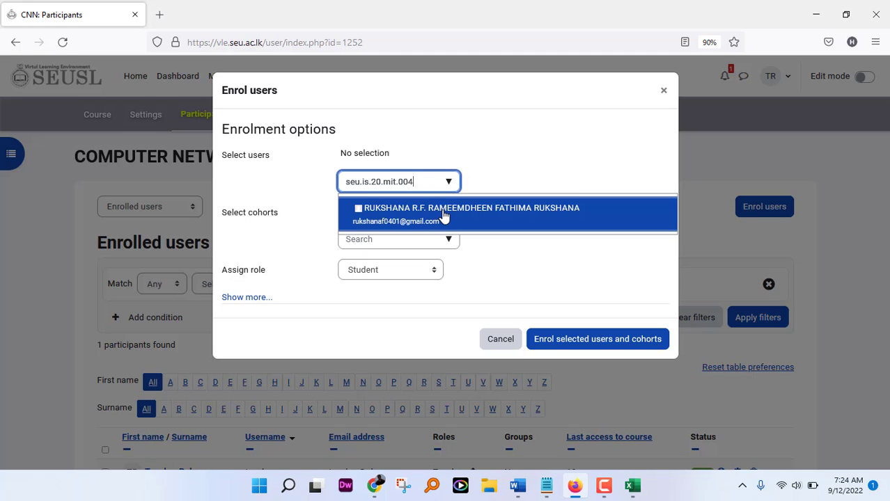
pyautogui.click(443, 221)
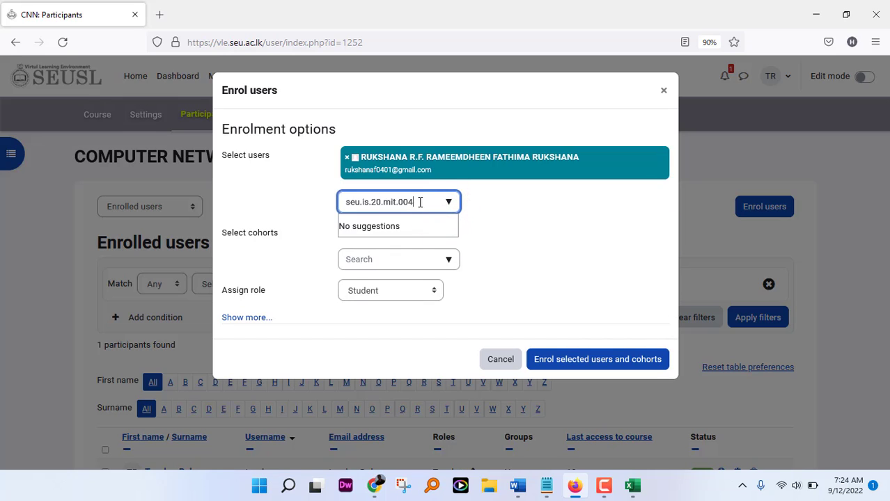
pyautogui.moveTo(420, 202); pyautogui.dragTo(413, 205)
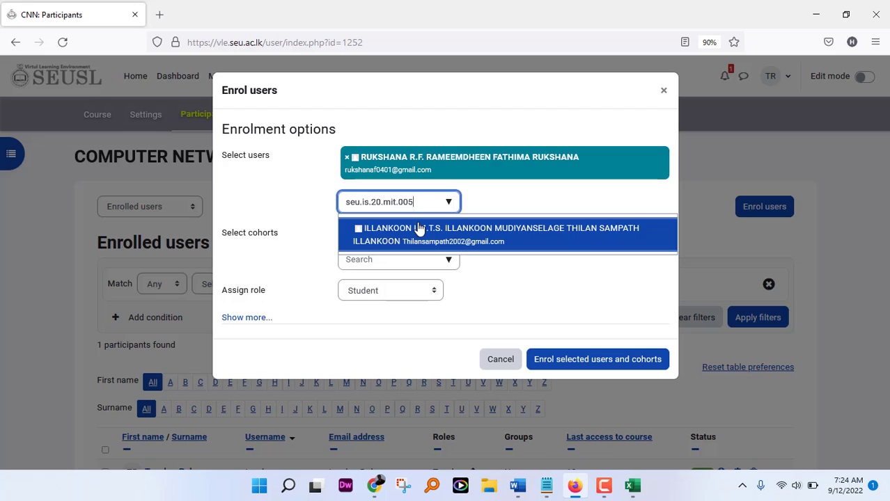
pyautogui.click(420, 225)
pyautogui.moveTo(418, 234); pyautogui.dragTo(412, 236)
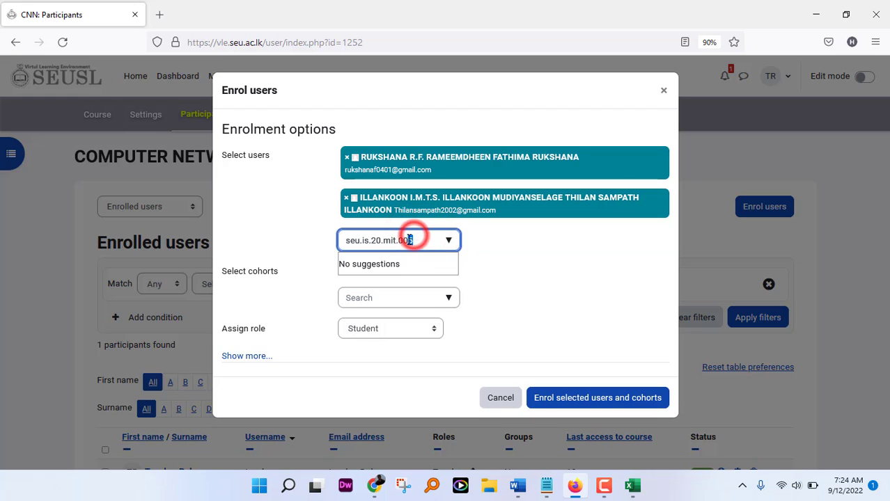
pyautogui.write('6')
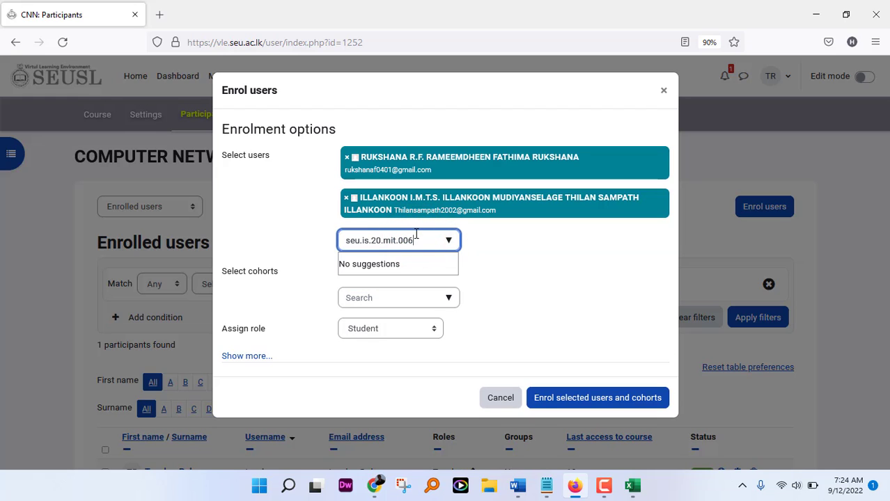
pyautogui.click(415, 266)
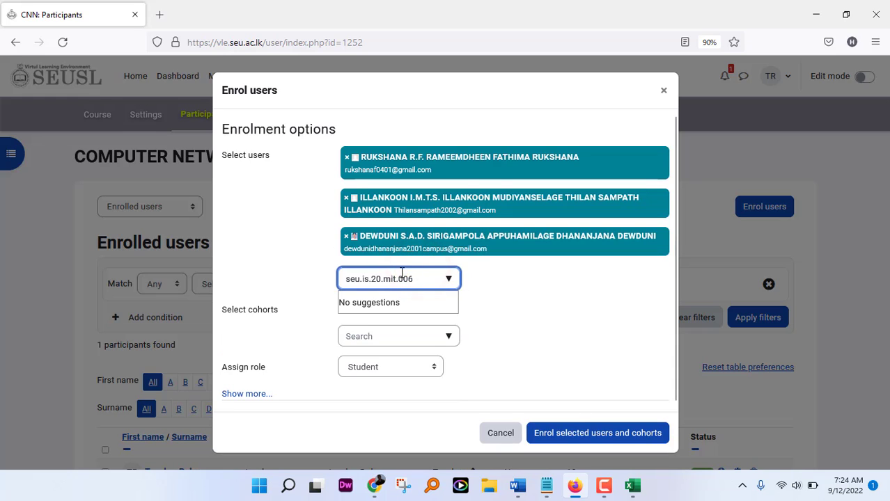
pyautogui.click(516, 310)
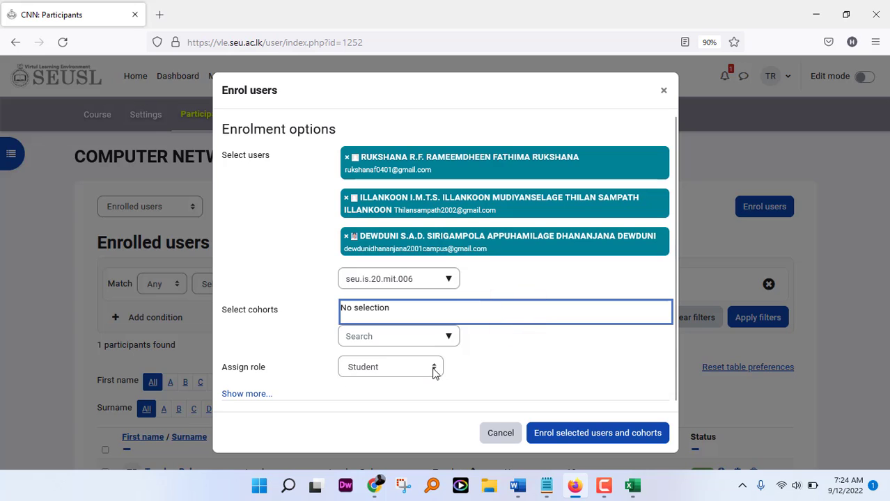
# Step: Enrol the three selected students, bringing Manual enrolments to 4 users, and check the notes
pyautogui.click(591, 437)
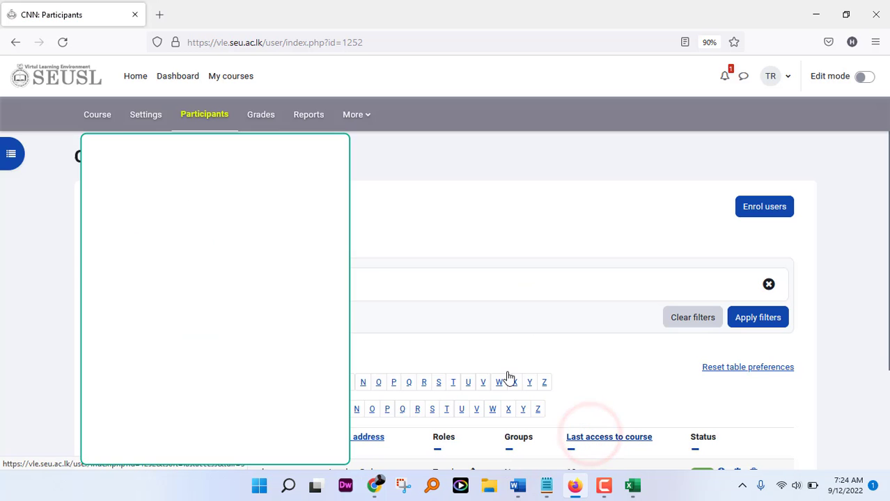
pyautogui.scroll(-4, 373, 269)
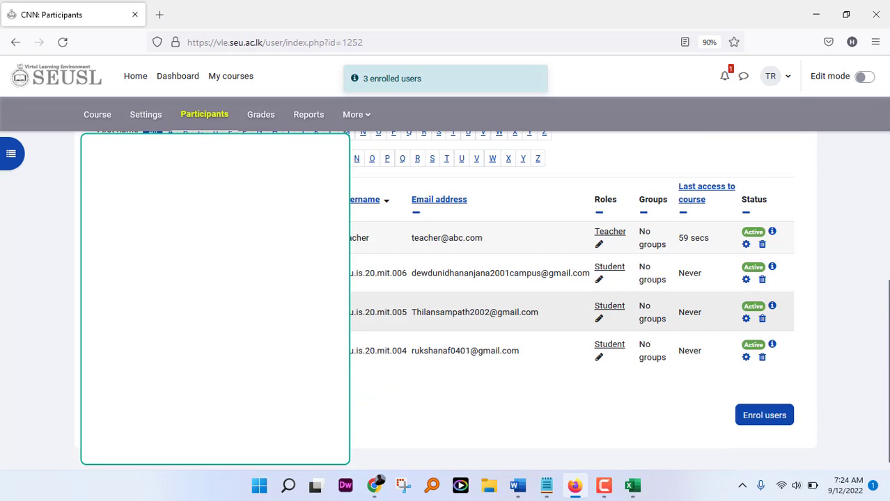
pyautogui.scroll(2, 445, 293)
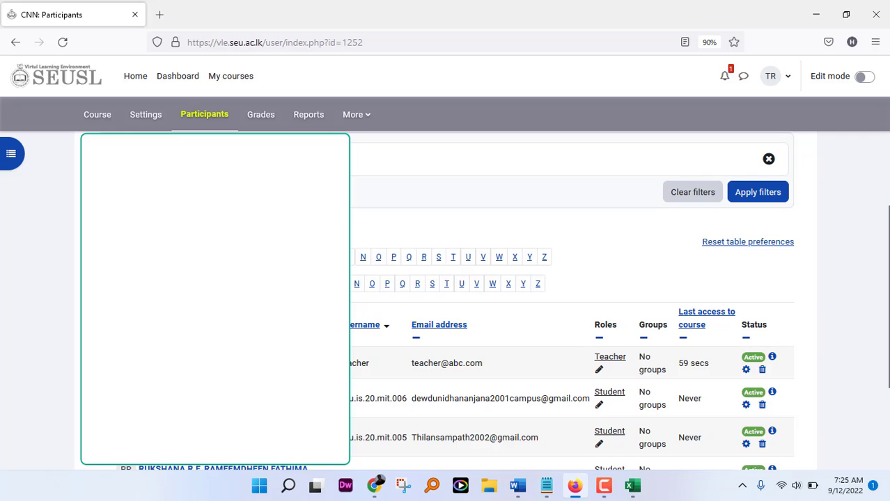
pyautogui.scroll(1, 571, 299)
pyautogui.scroll(-2, 535, 331)
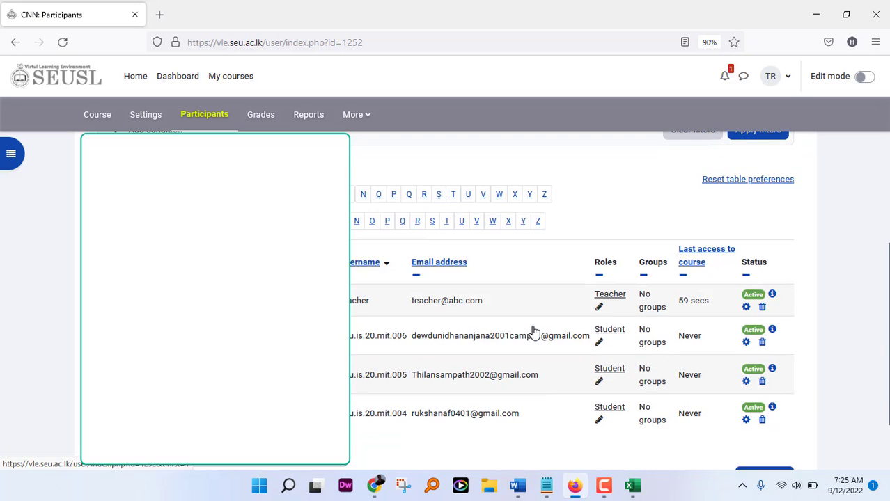
pyautogui.scroll(2, 533, 332)
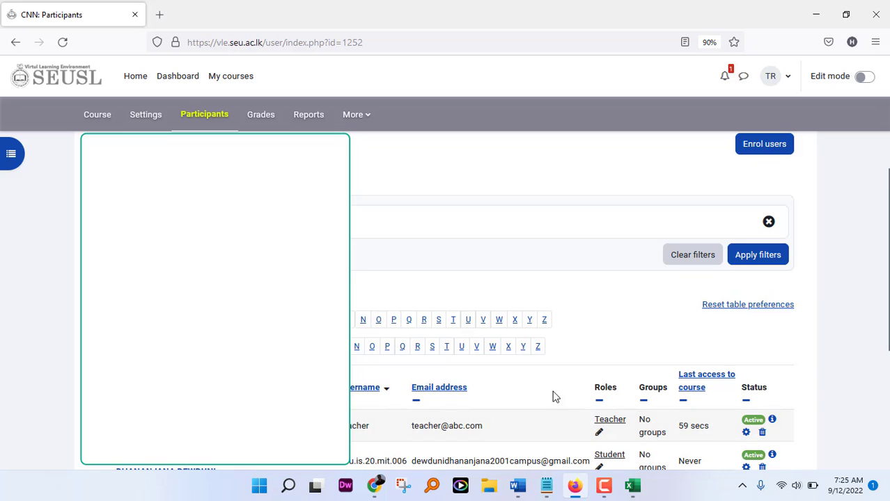
pyautogui.click(549, 489)
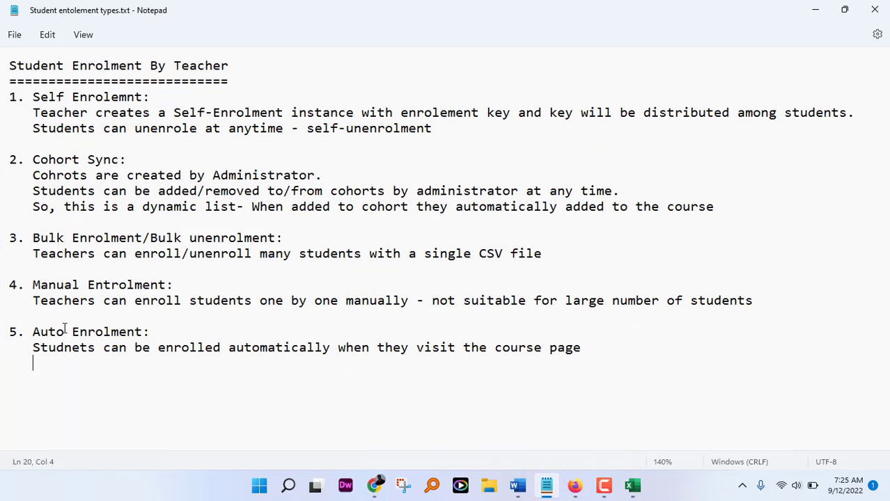
pyautogui.click(815, 11)
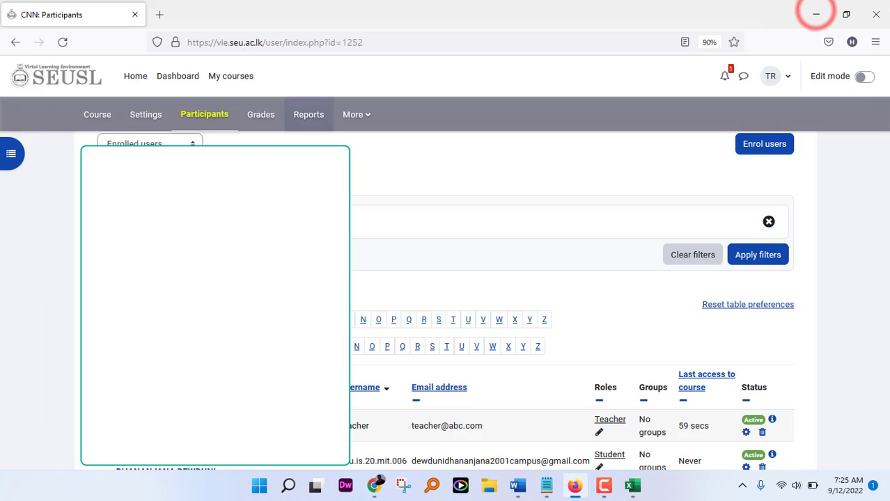
# Step: Go to the course's Enrolment methods page and choose Auto Enrol from Add method
pyautogui.click(193, 143)
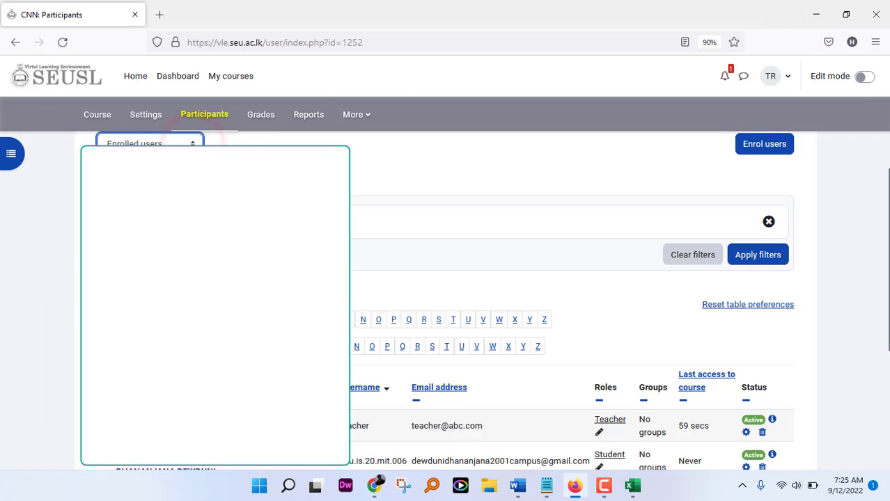
pyautogui.click(145, 188)
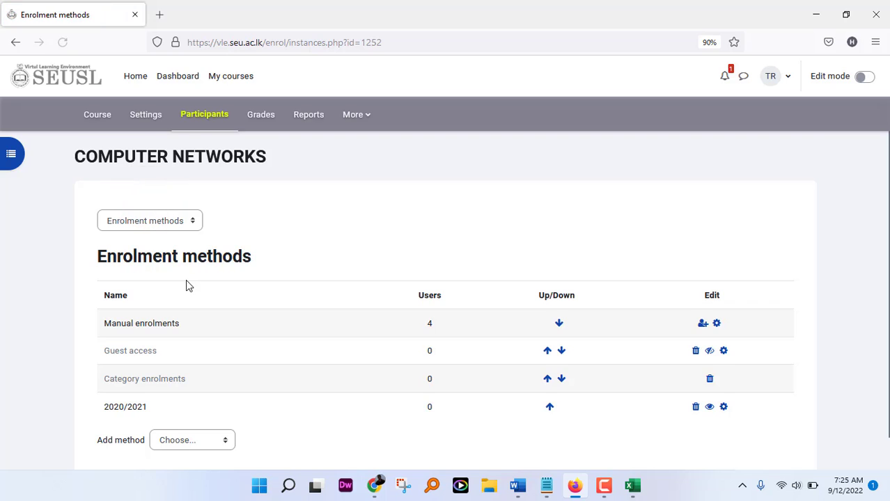
pyautogui.scroll(-1, 202, 349)
pyautogui.click(225, 411)
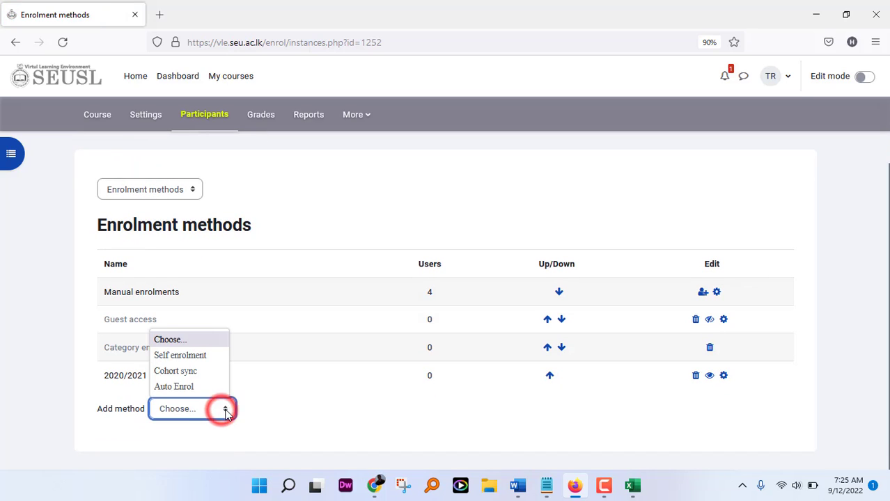
pyautogui.click(186, 390)
pyautogui.scroll(-4, 268, 323)
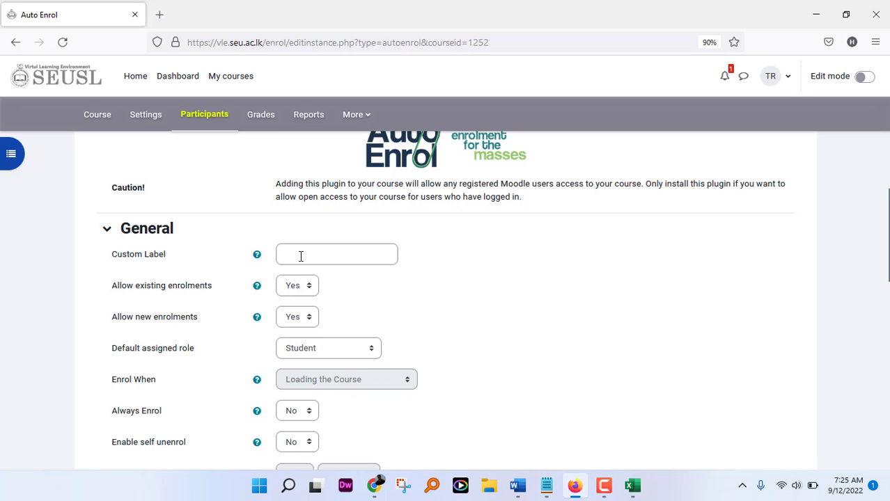
# Step: Give the Auto Enrol method the custom label '2020/2021', keep the other defaults, and add it
pyautogui.click(300, 256)
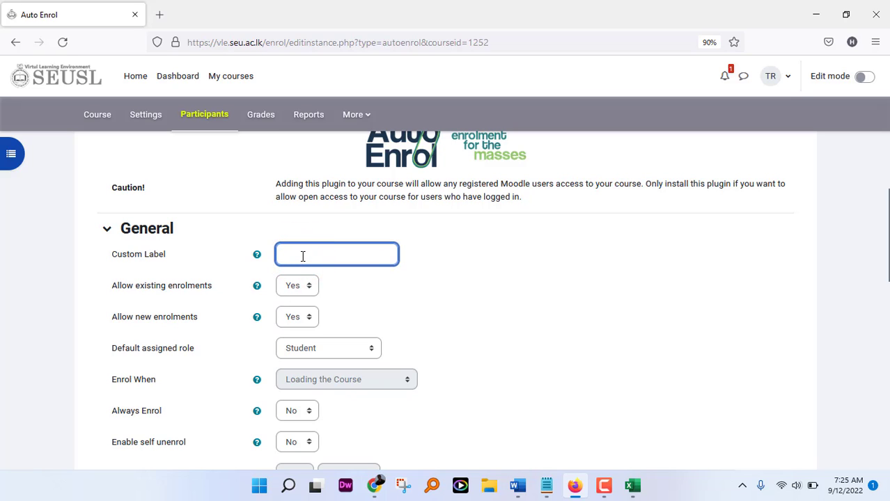
pyautogui.write('2020/2021')
pyautogui.scroll(-2, 303, 256)
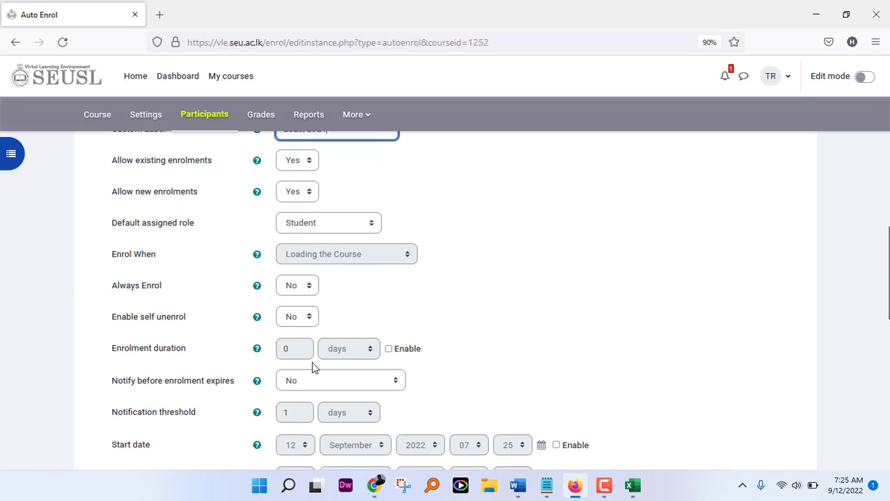
pyautogui.scroll(-1, 317, 367)
pyautogui.scroll(-1, 315, 367)
pyautogui.scroll(-2, 331, 368)
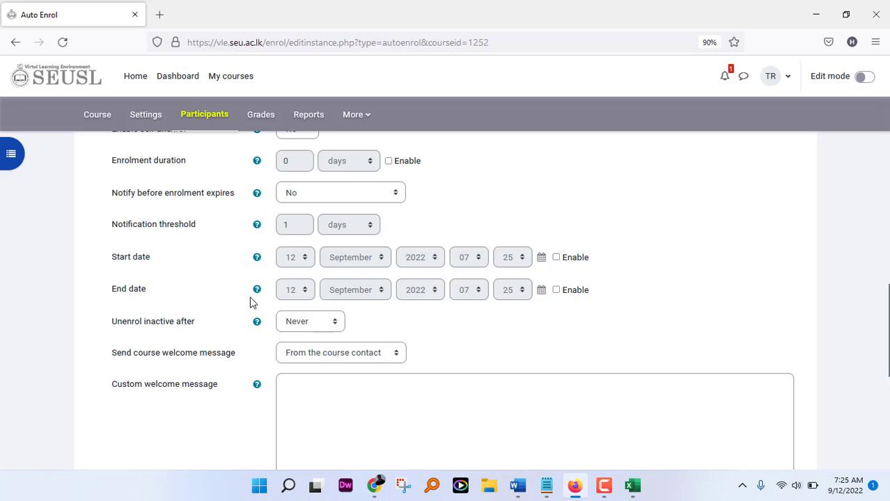
pyautogui.scroll(-2, 310, 331)
pyautogui.click(305, 278)
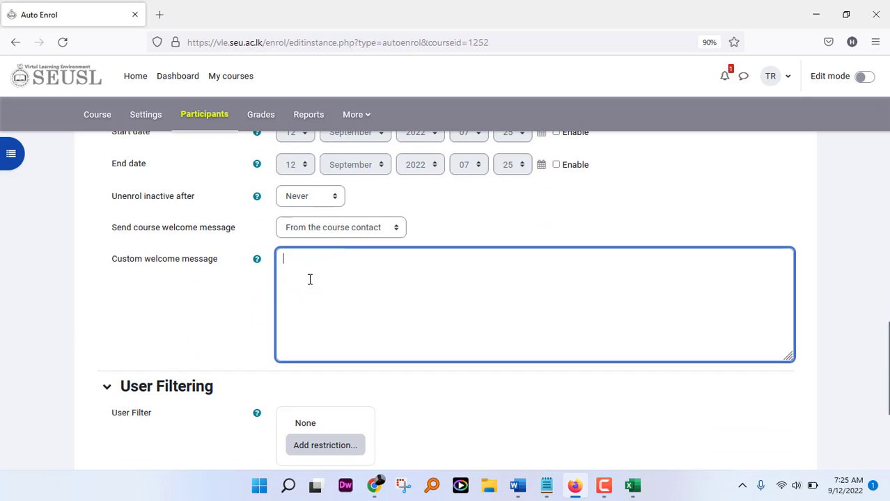
pyautogui.scroll(-2, 310, 279)
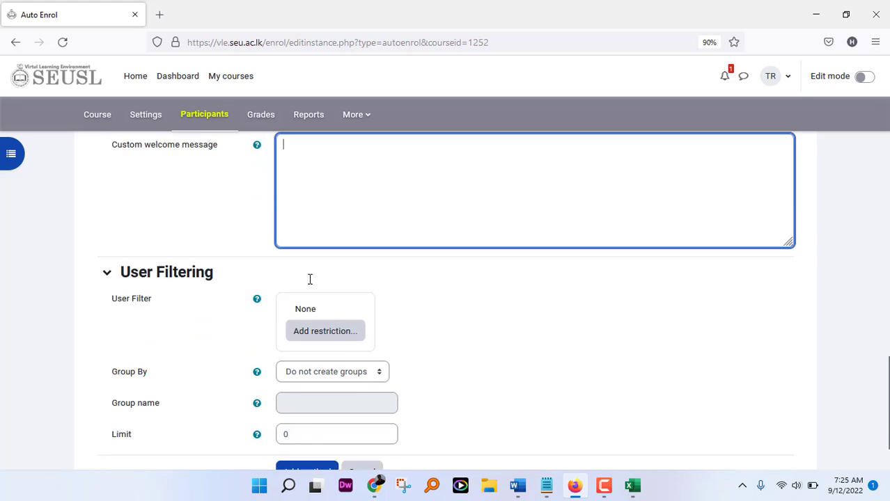
pyautogui.scroll(-1, 310, 279)
pyautogui.click(315, 409)
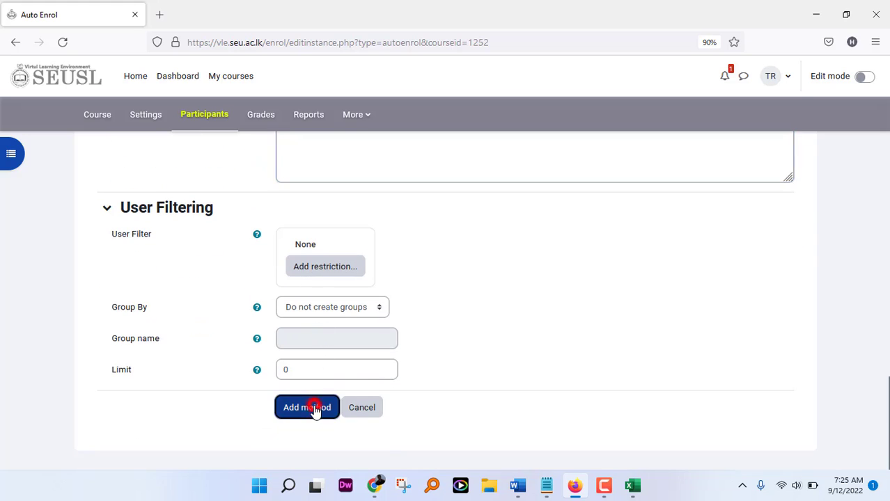
pyautogui.scroll(-1, 207, 347)
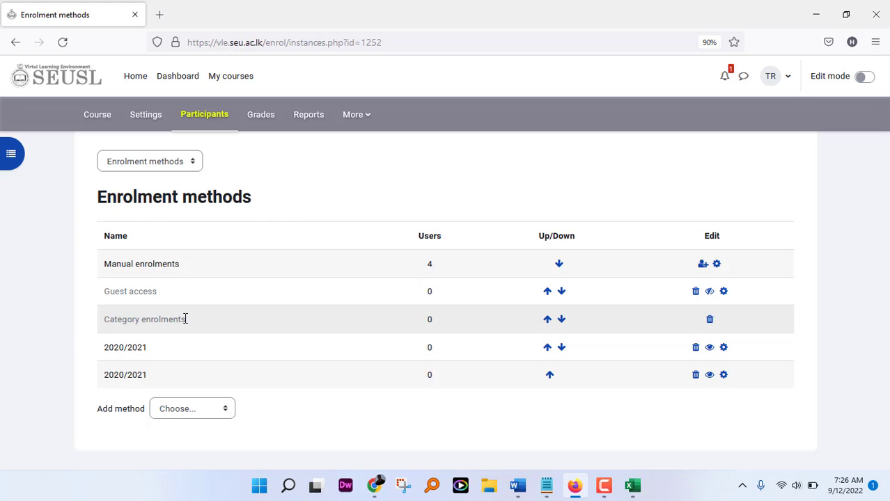
# Step: Return to the COMPUTER NETWORKS Participants list showing 4 active participants
pyautogui.click(218, 122)
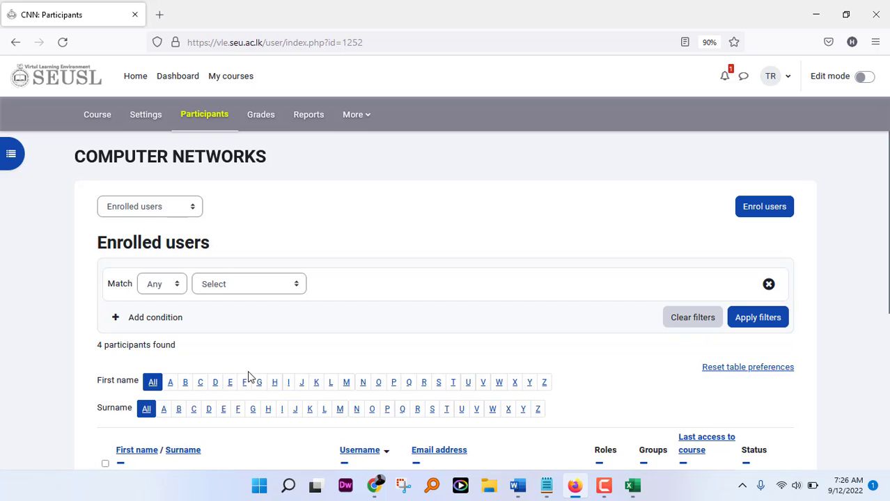
pyautogui.scroll(-2, 250, 376)
pyautogui.scroll(1, 249, 377)
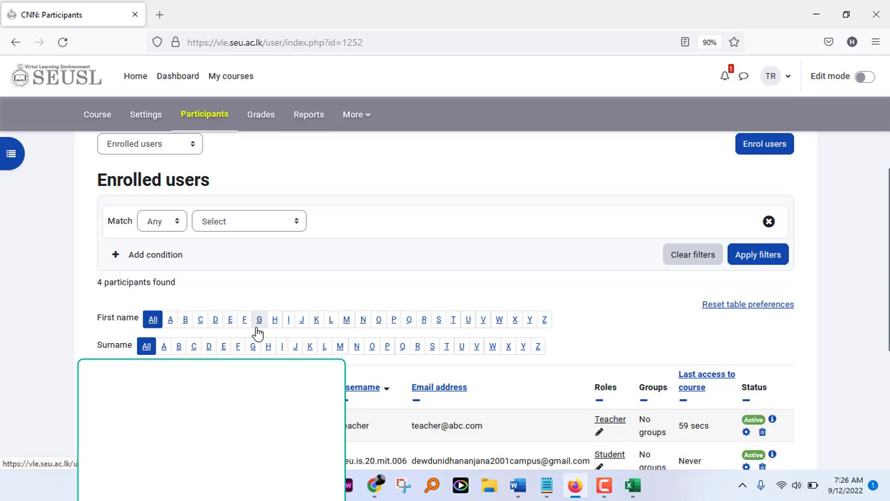
# Step: Apply a Roles filter set to Student so only the three enrolled students are listed
pyautogui.click(301, 222)
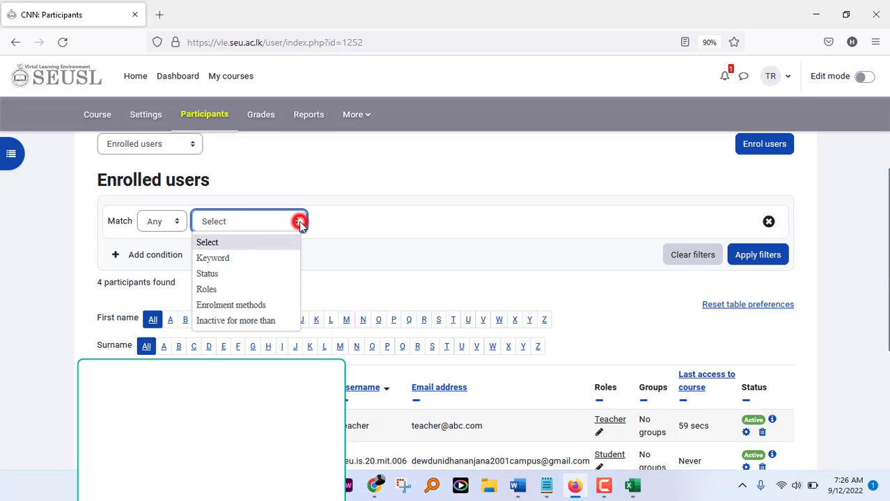
pyautogui.click(208, 289)
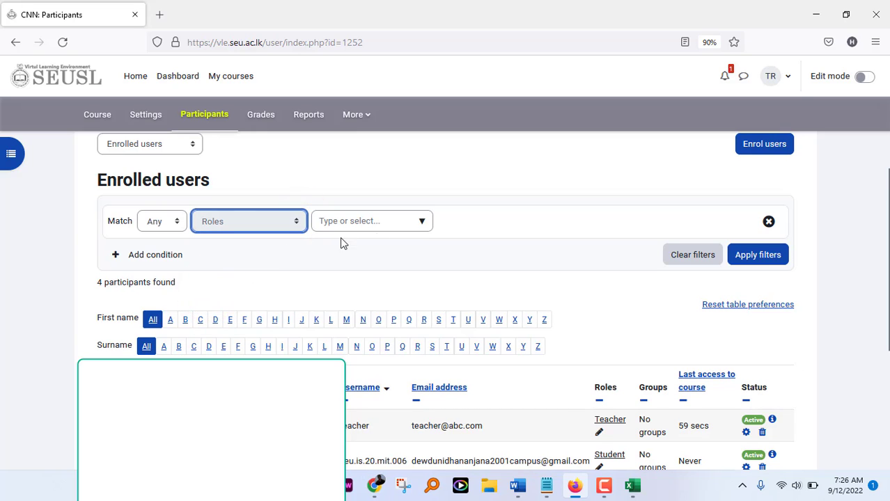
pyautogui.click(422, 221)
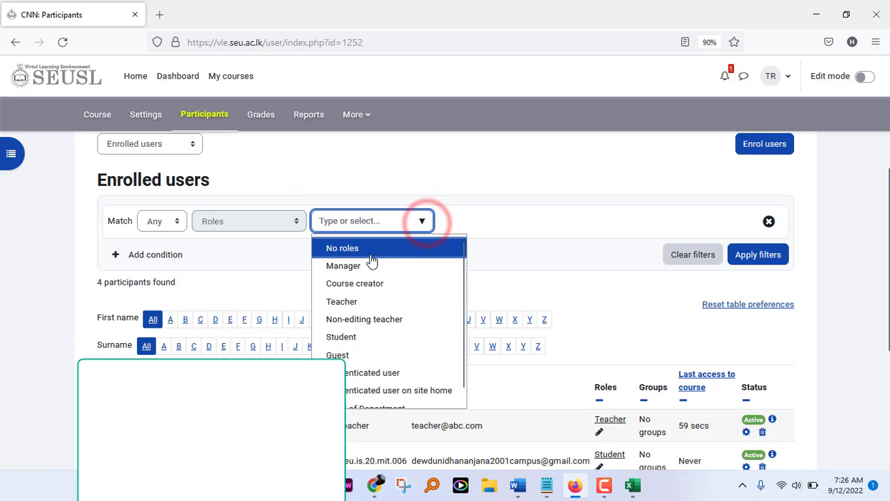
pyautogui.click(341, 337)
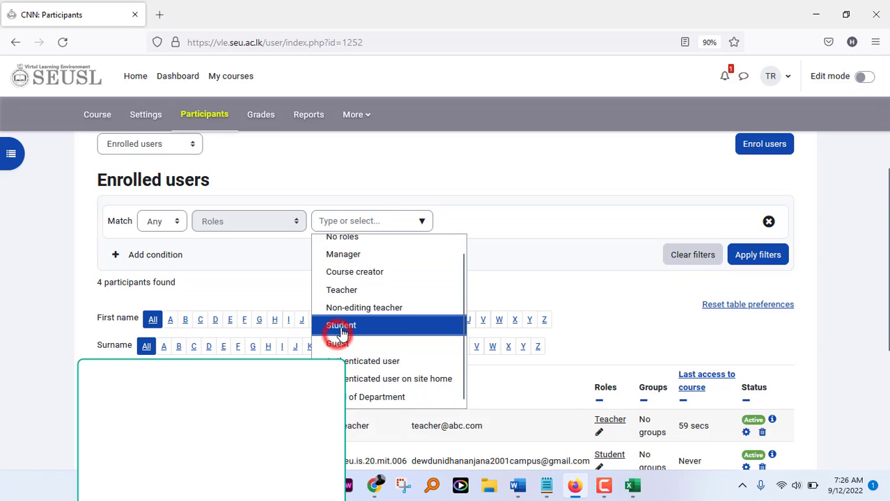
pyautogui.click(759, 263)
pyautogui.scroll(-3, 493, 292)
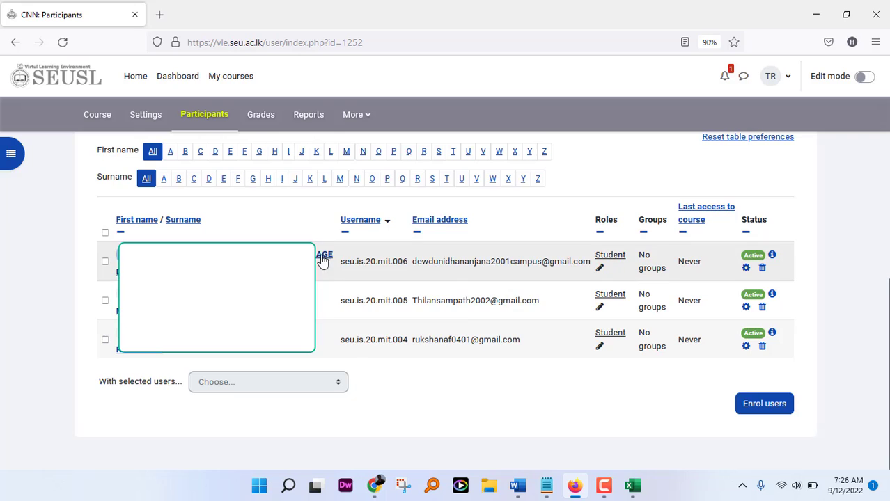
pyautogui.moveTo(107, 218); pyautogui.dragTo(106, 248)
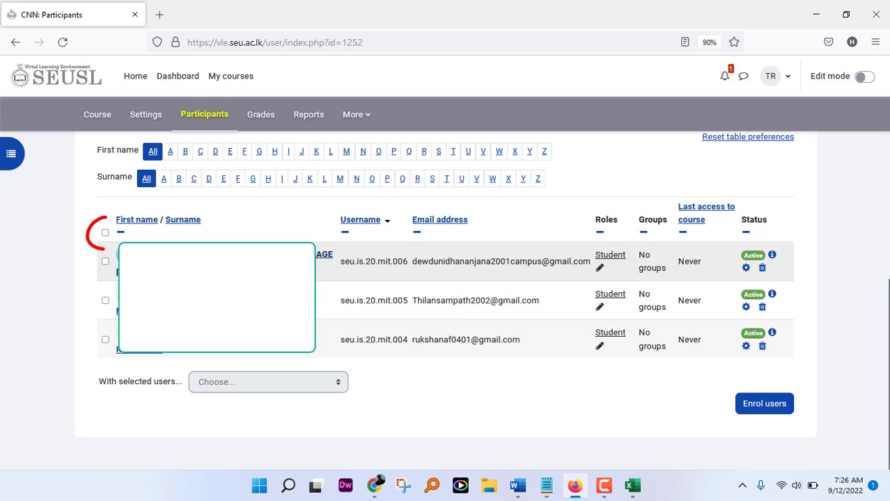
# Step: Select all three filtered students and open the With selected users menu
pyautogui.click(105, 233)
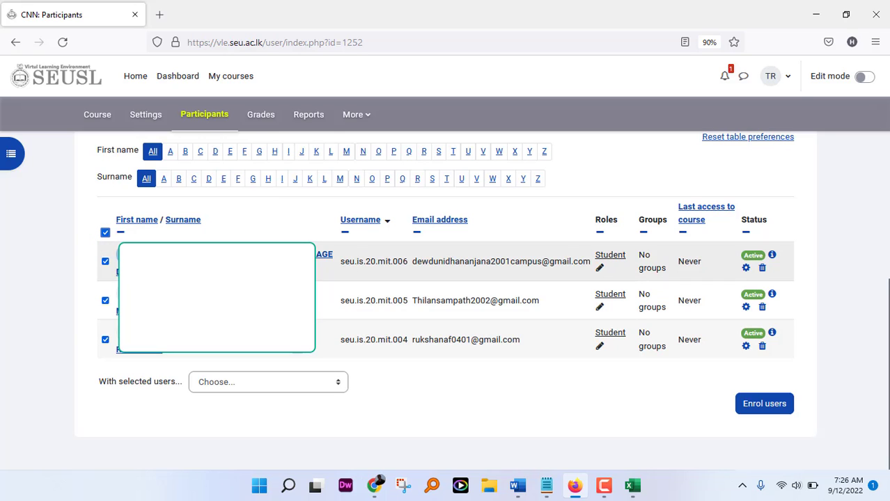
pyautogui.click(105, 233)
pyautogui.click(105, 233)
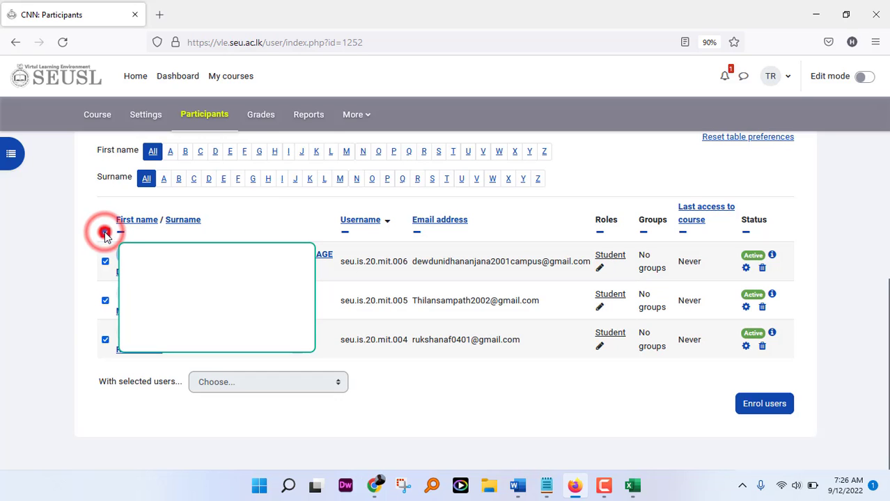
pyautogui.click(339, 383)
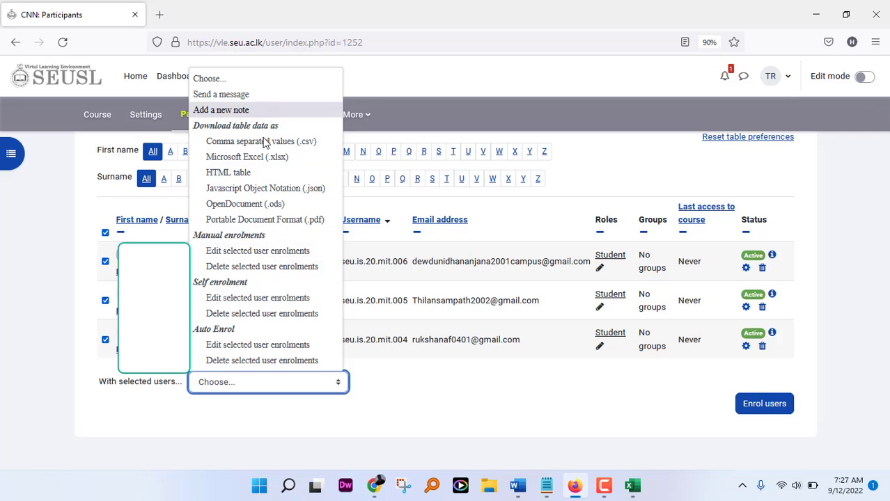
# Step: Delete the three students' manual enrolments and confirm Unenrol users, leaving only the teacher
pyautogui.click(226, 267)
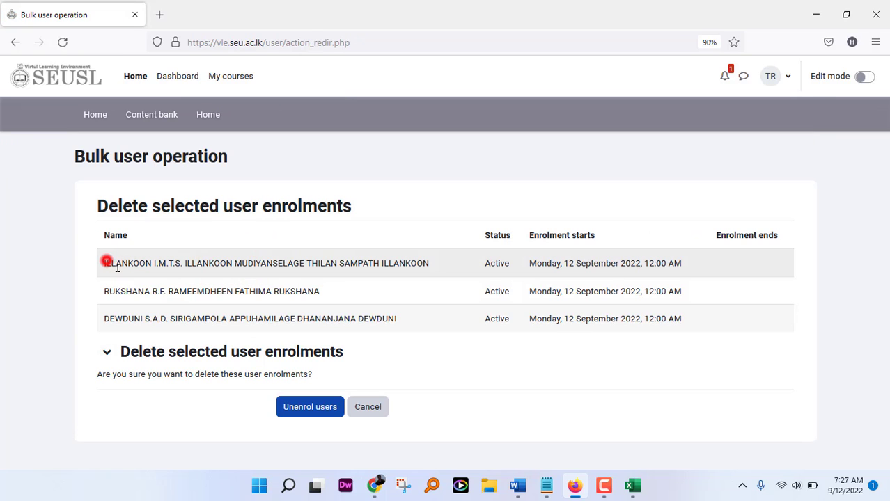
pyautogui.moveTo(106, 263); pyautogui.dragTo(298, 319)
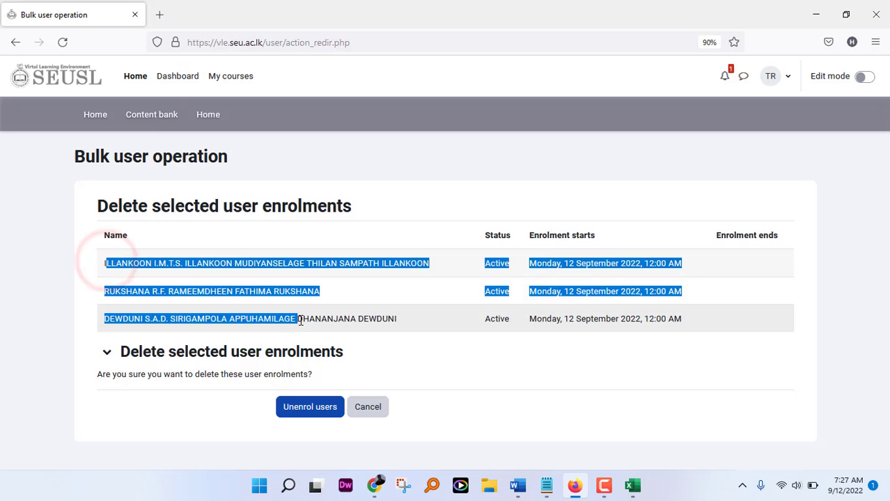
pyautogui.click(305, 408)
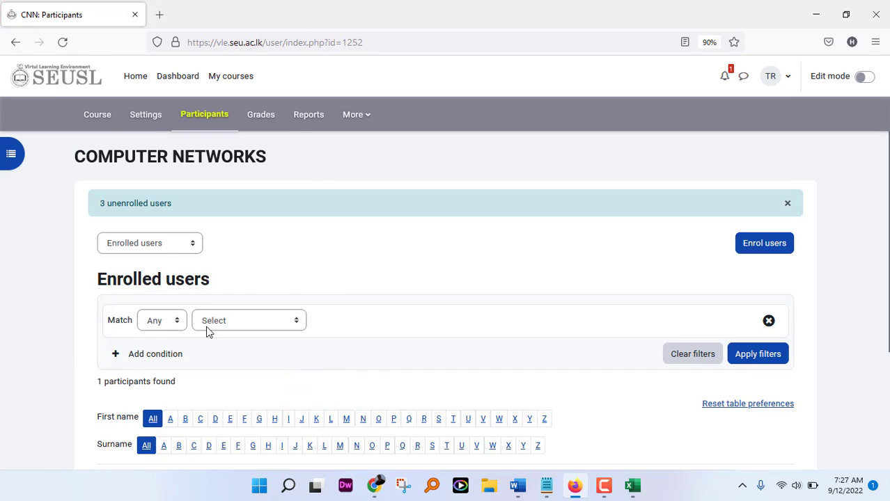
pyautogui.scroll(-3, 207, 332)
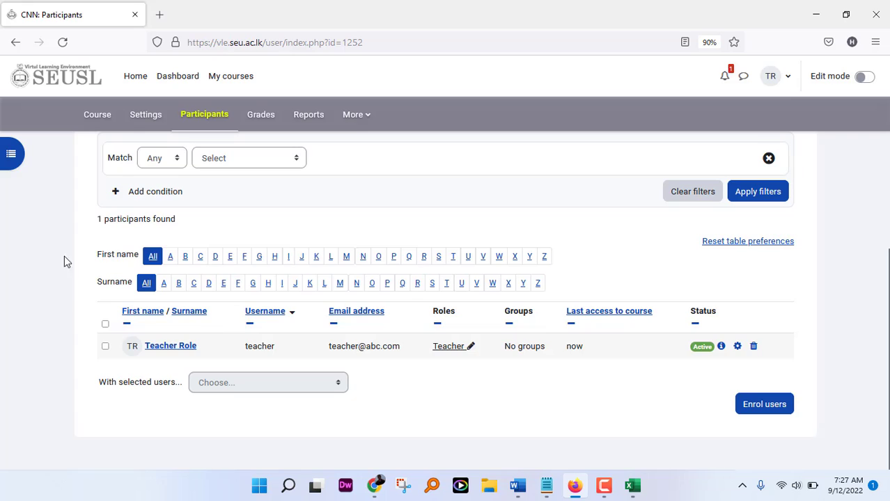